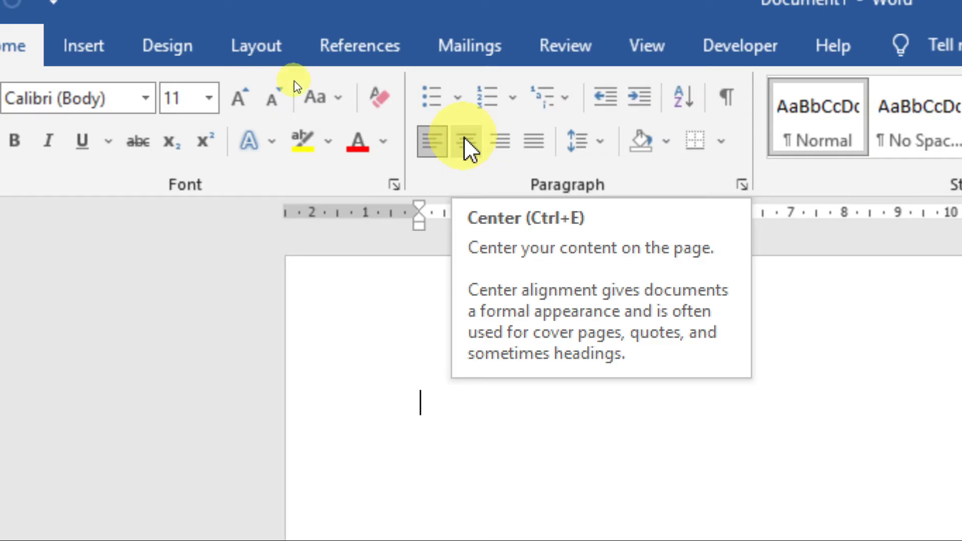
# Center-align the first line of the blank document
pyautogui.click(461, 136)
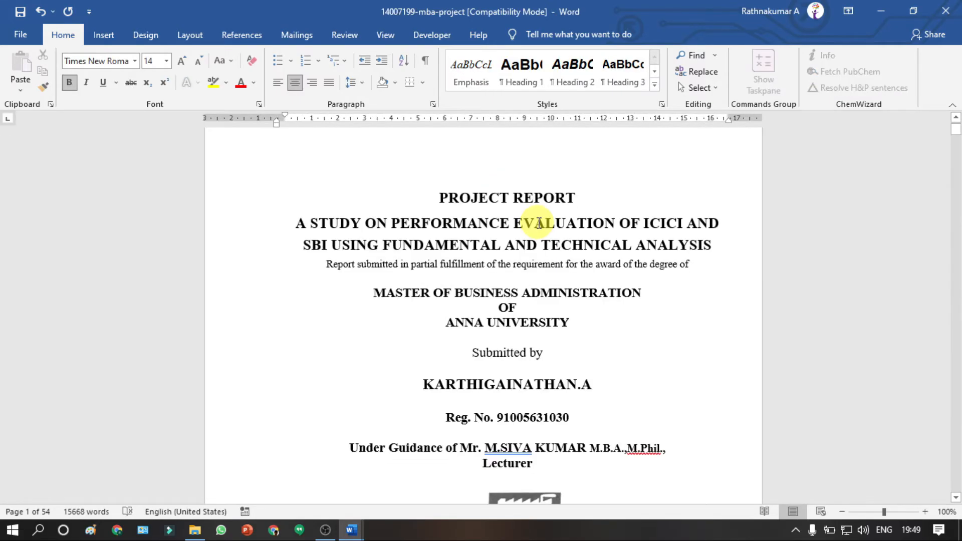
# Check the font and size of the "PROJECT REPORT" heading in the sample MBA project document, and return to the new document
pyautogui.tripleClick(524, 357)
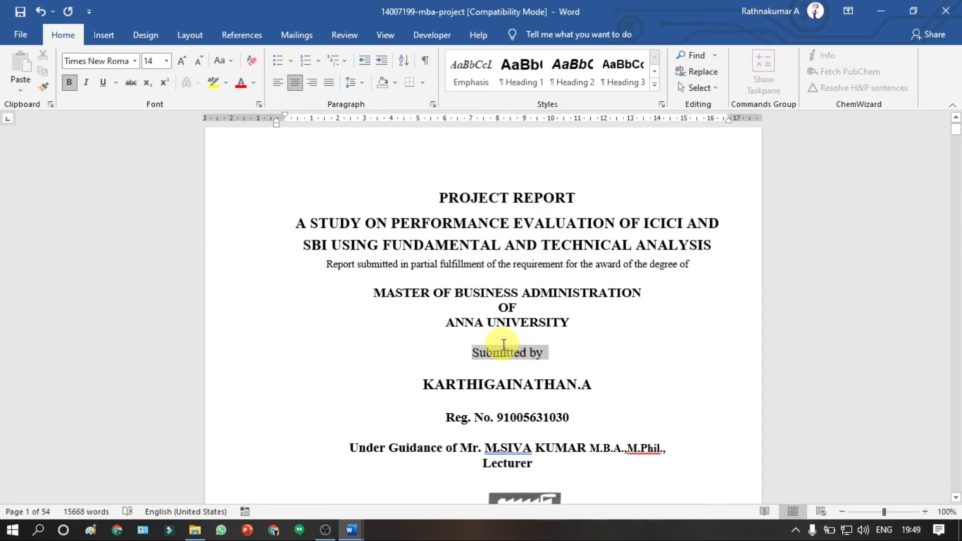
pyautogui.moveTo(579, 198); pyautogui.dragTo(453, 197)
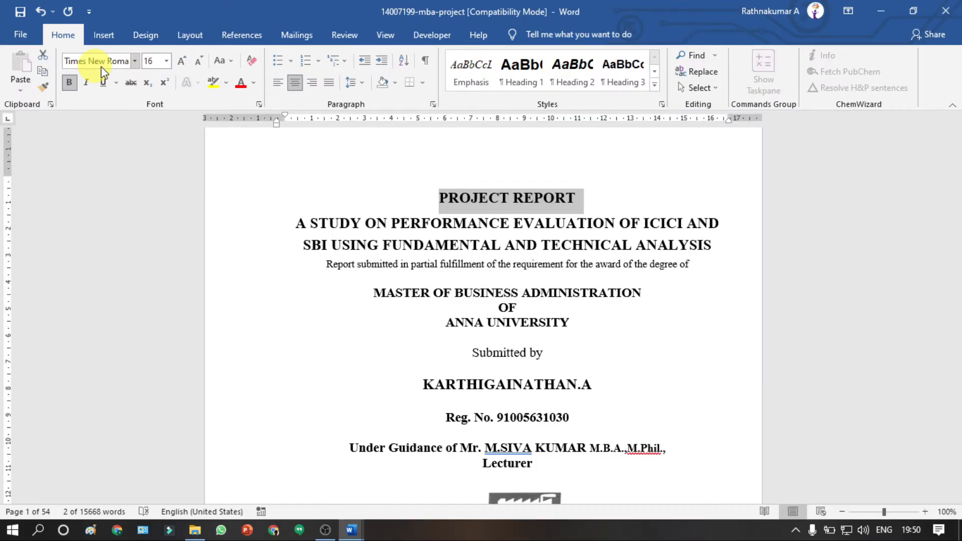
pyautogui.hotkey('alt', 'Tab')
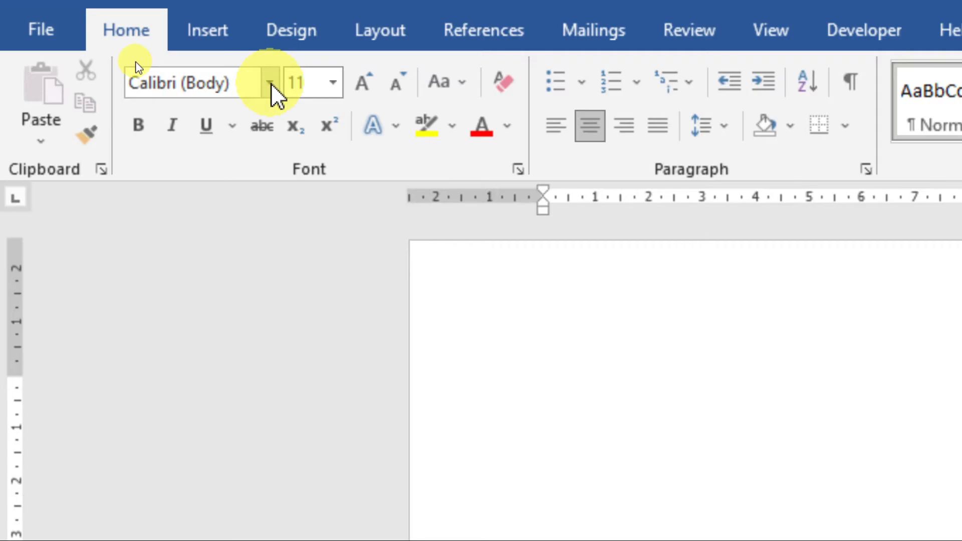
# Set the font to Times New Roman and the font size to 16 for the first line
pyautogui.click(271, 83)
pyautogui.press('Down')
pyautogui.write('Times New Roma')
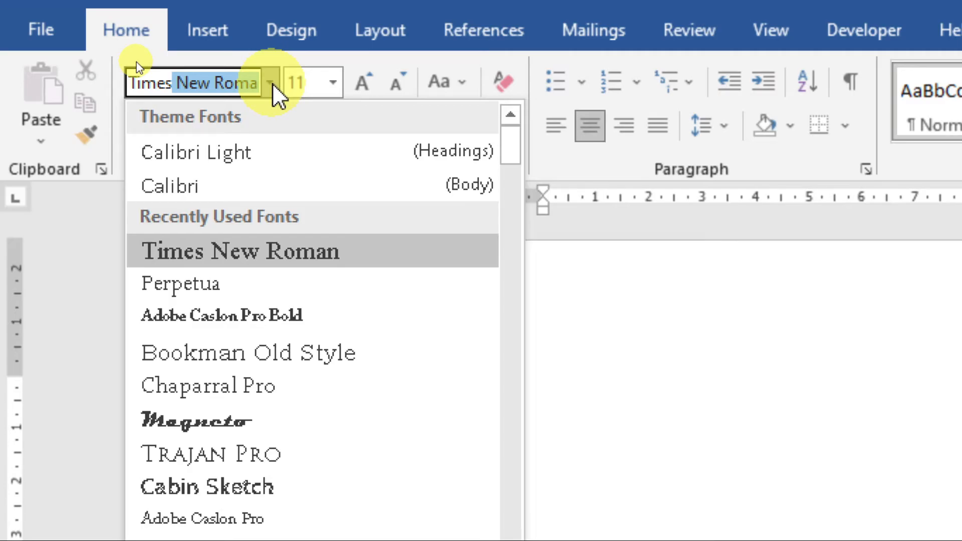
pyautogui.press('Return')
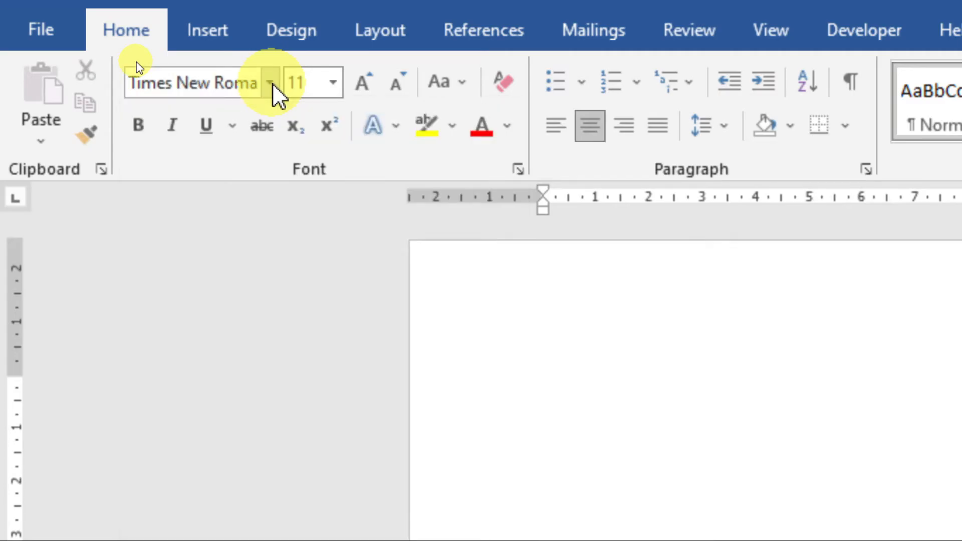
pyautogui.click(335, 83)
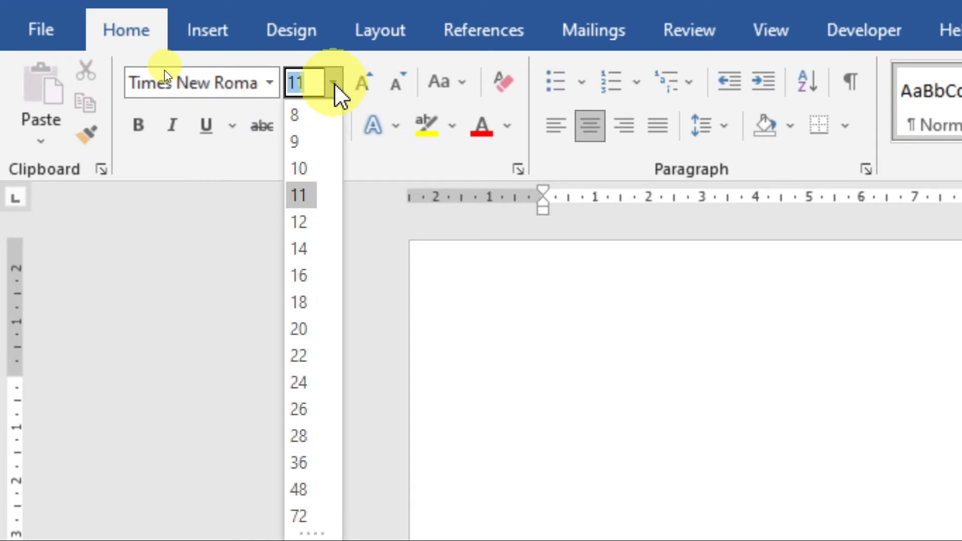
pyautogui.click(335, 83)
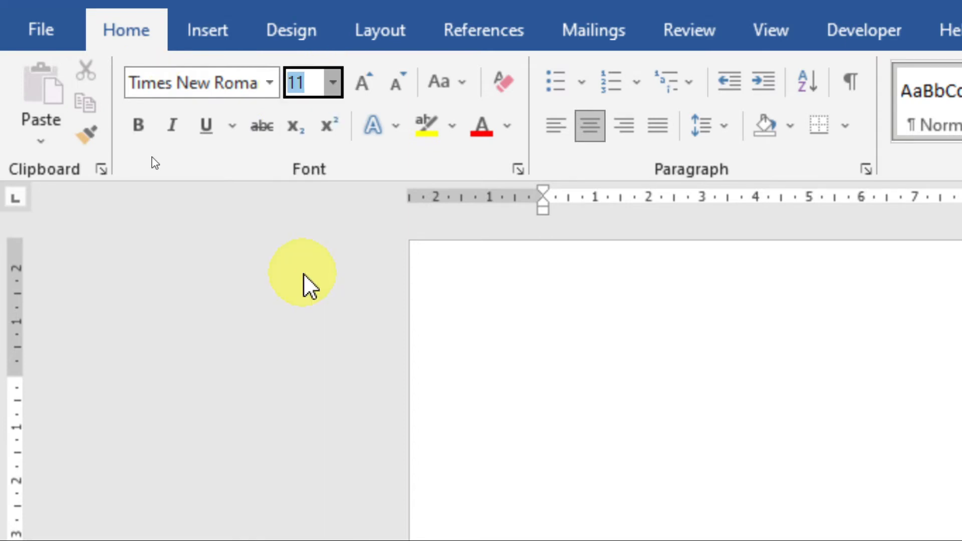
pyautogui.write('16')
pyautogui.press('Return')
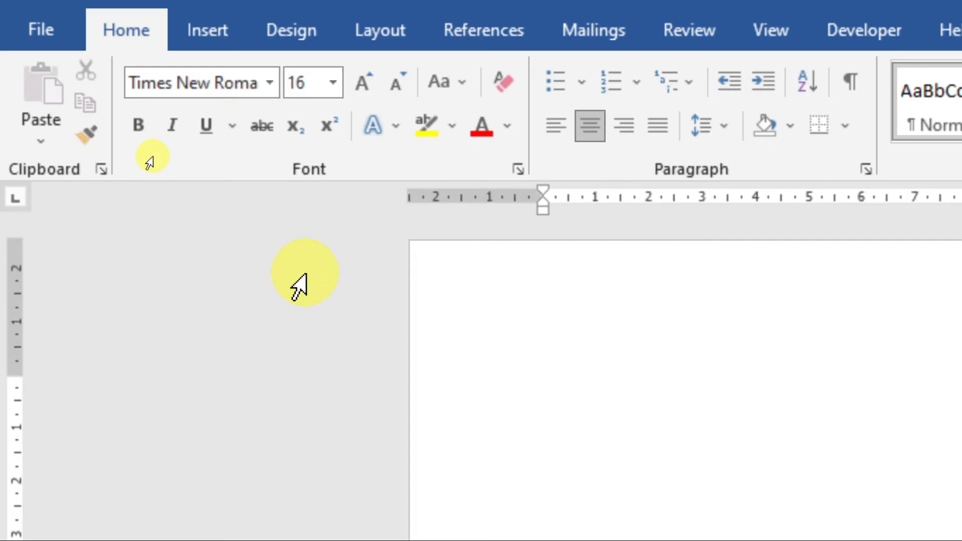
# Enter the heading "Project Report" on the first line and convert it to UPPERCASE
pyautogui.write('Project Report')
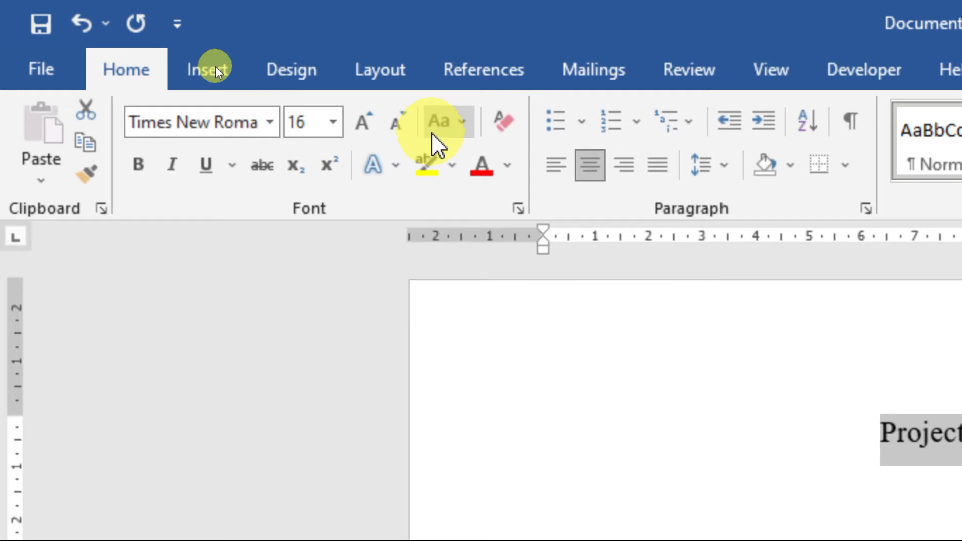
pyautogui.click(459, 125)
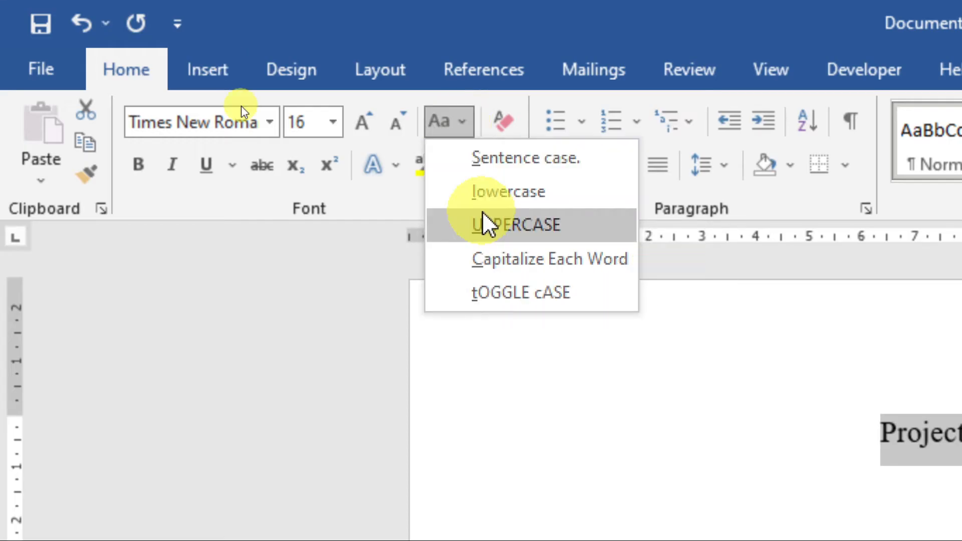
pyautogui.click(554, 226)
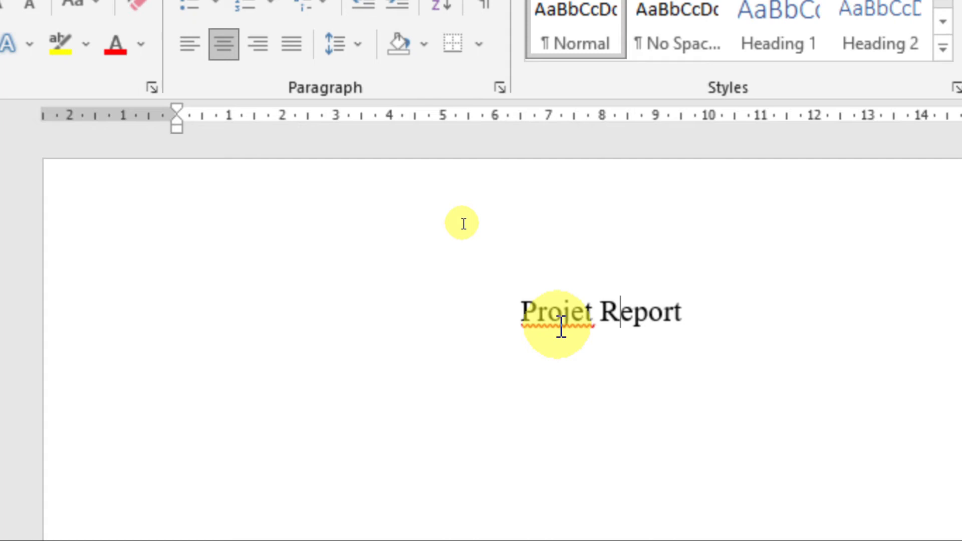
# Correct the misspelled word "Projet" in the heading to the suggested spelling "Project"
pyautogui.click(553, 320)
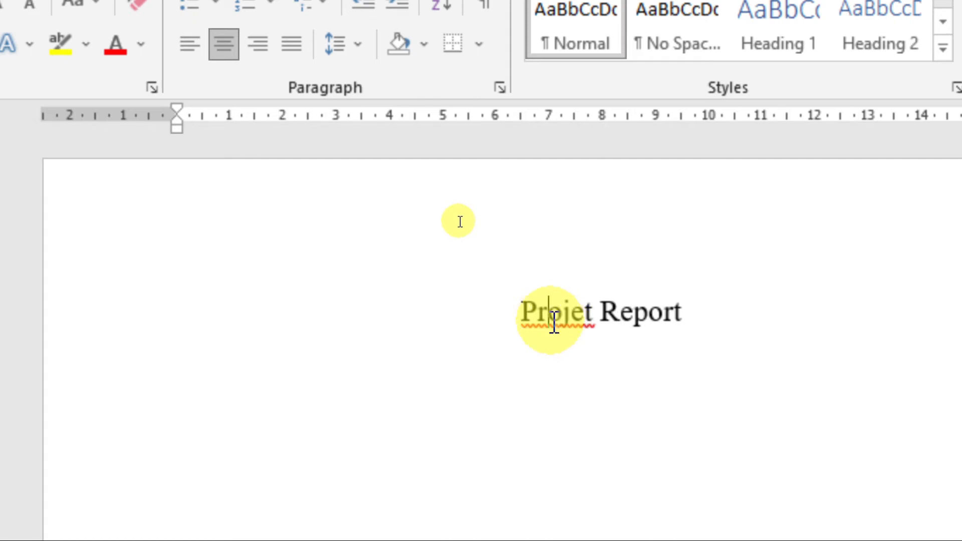
pyautogui.rightClick(554, 321)
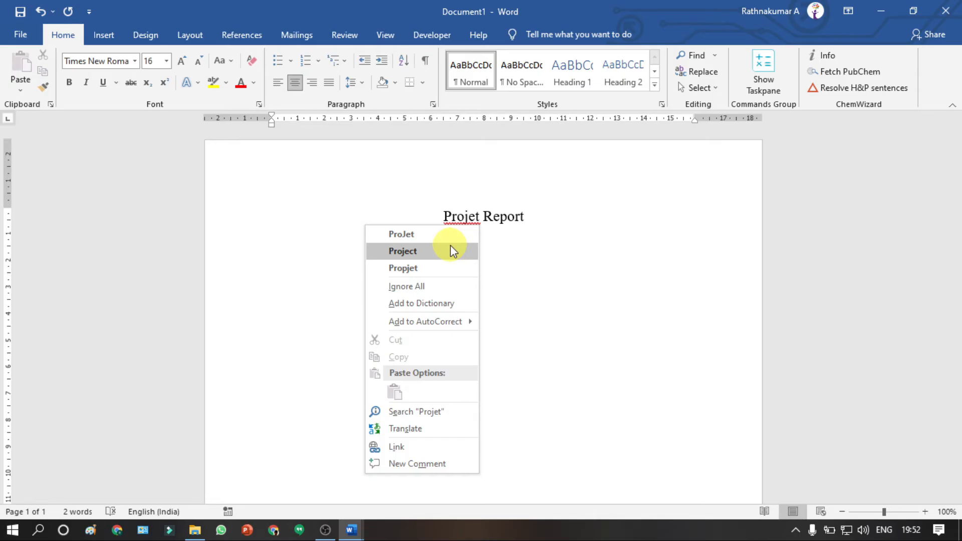
pyautogui.click(452, 251)
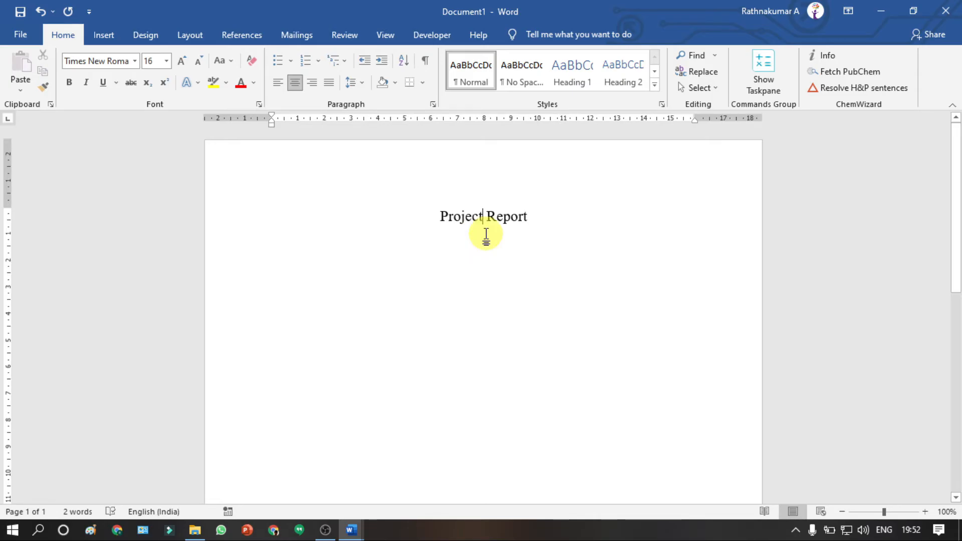
# Change the whole "Project Report" heading to uppercase and make it bold
pyautogui.tripleClick(444, 219)
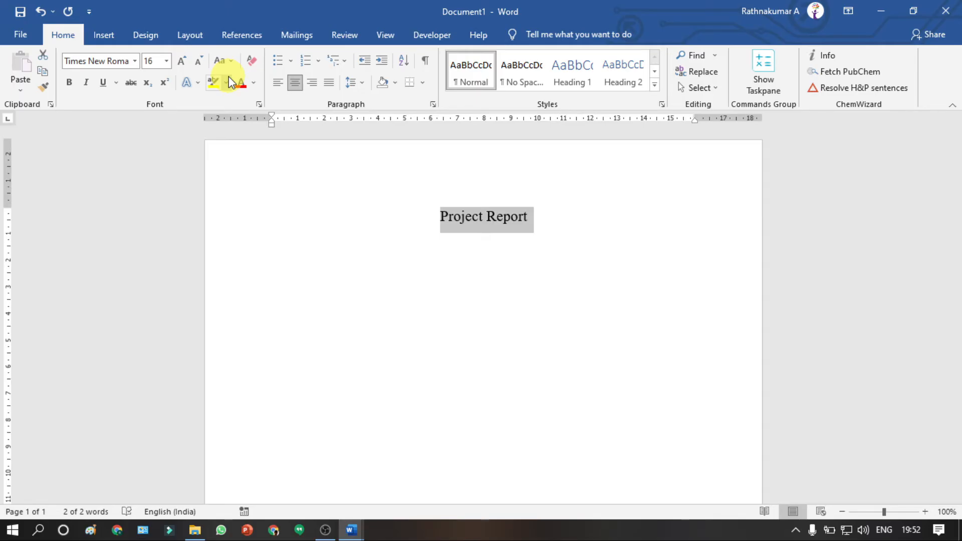
pyautogui.hotkey('shift', 'F3')
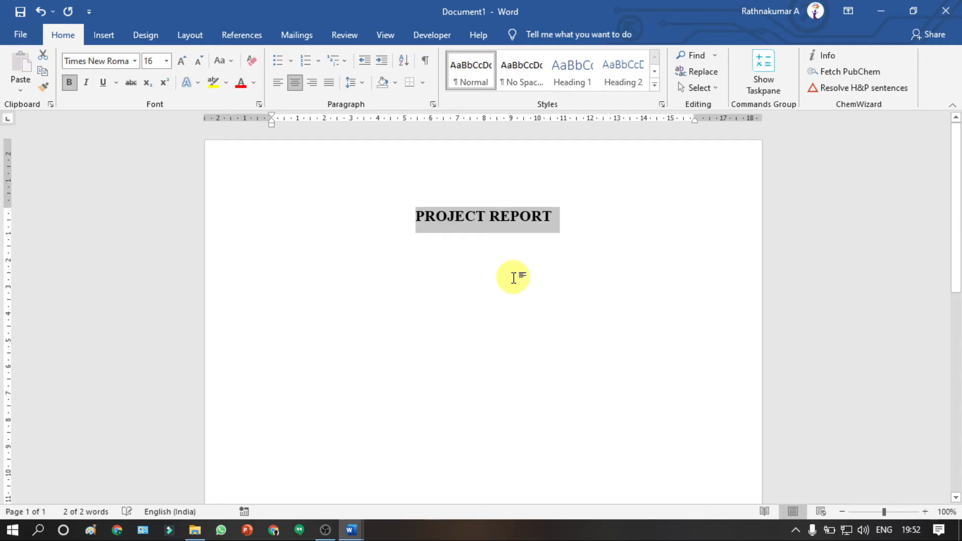
# Add the title line "A study on how to prepare cover page for Project" below the heading
pyautogui.click(493, 261)
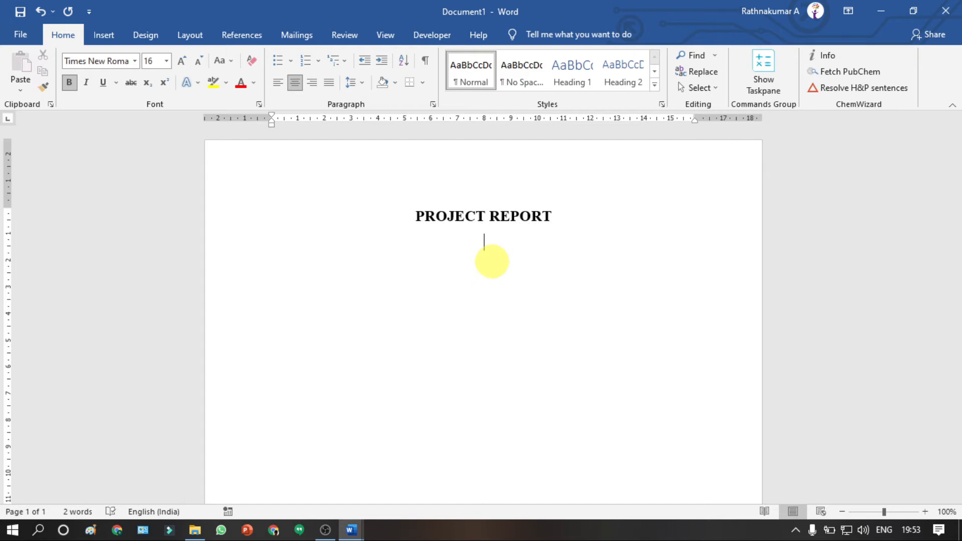
pyautogui.write('A study on how to prepare ')
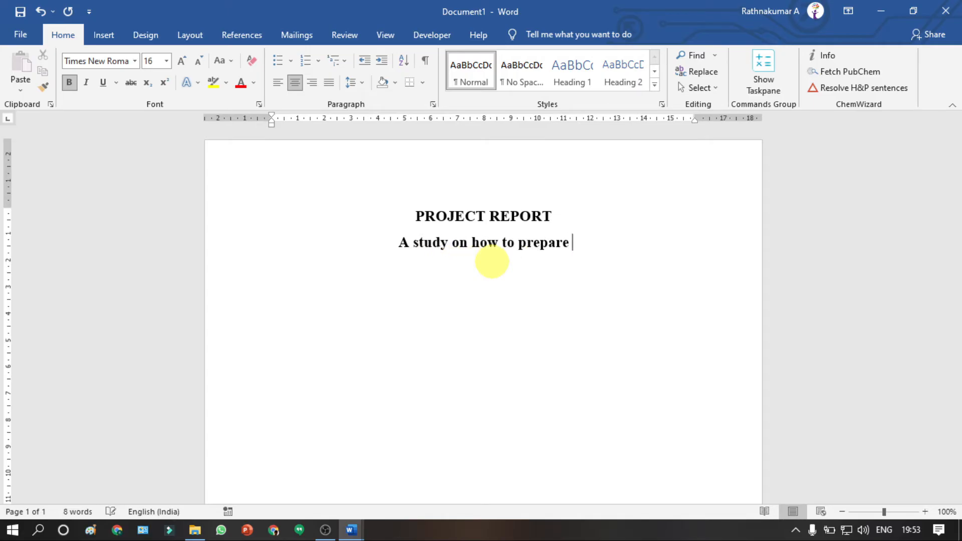
pyautogui.write('cover page for Pr')
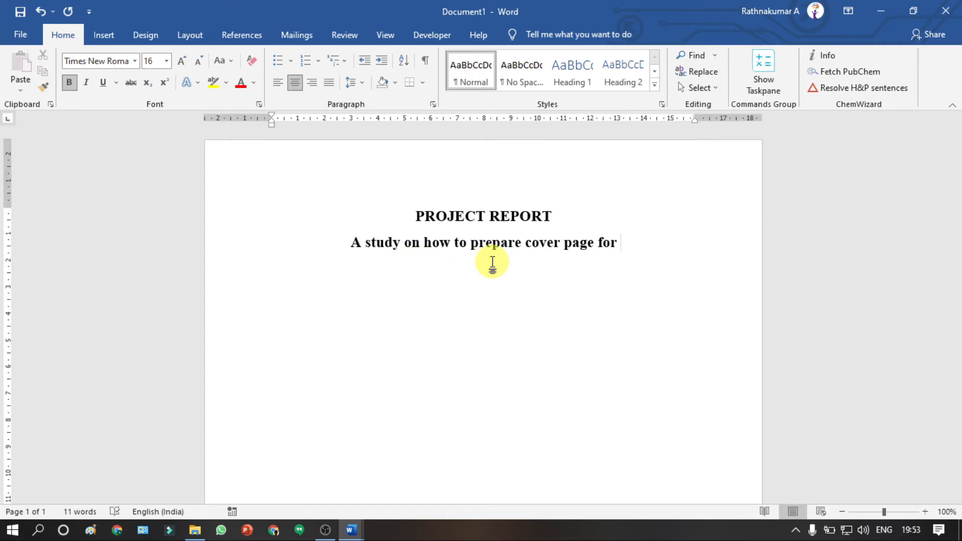
pyautogui.write('oject')
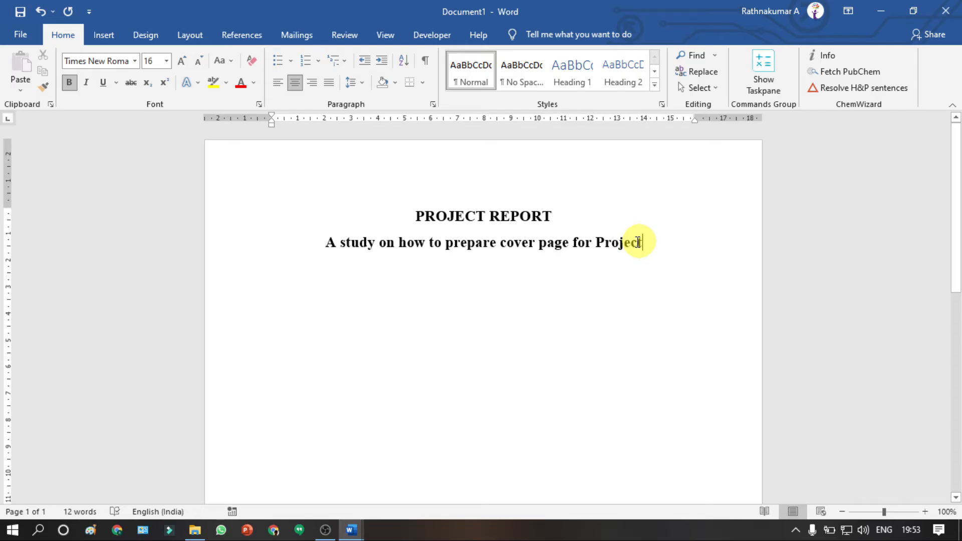
# Apply the Capitalize Each Word case to the whole title line below the heading
pyautogui.moveTo(639, 242); pyautogui.dragTo(332, 243)
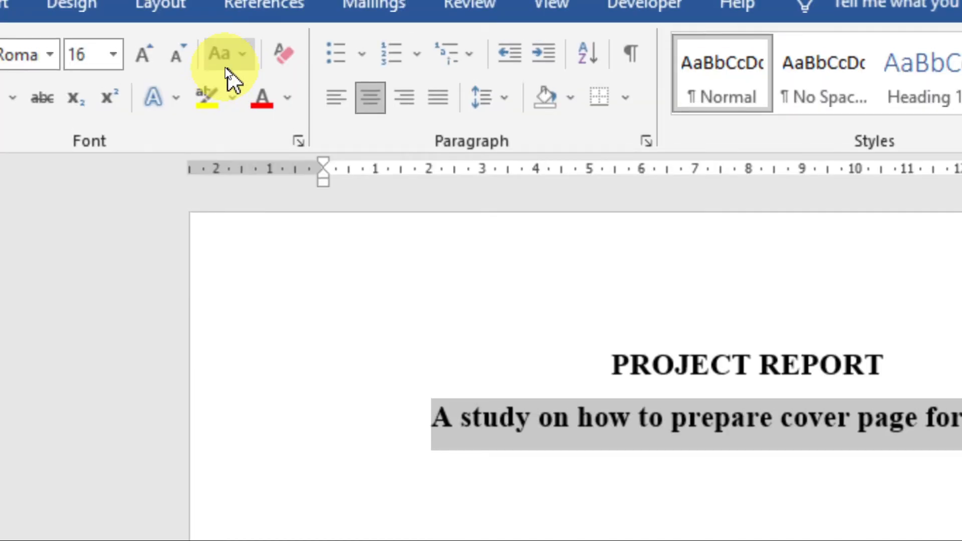
pyautogui.click(226, 65)
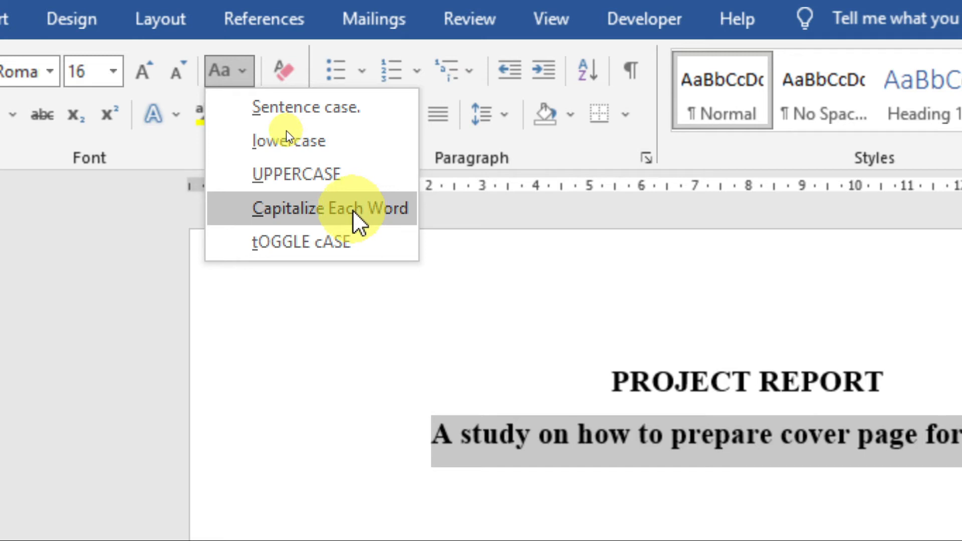
pyautogui.click(298, 215)
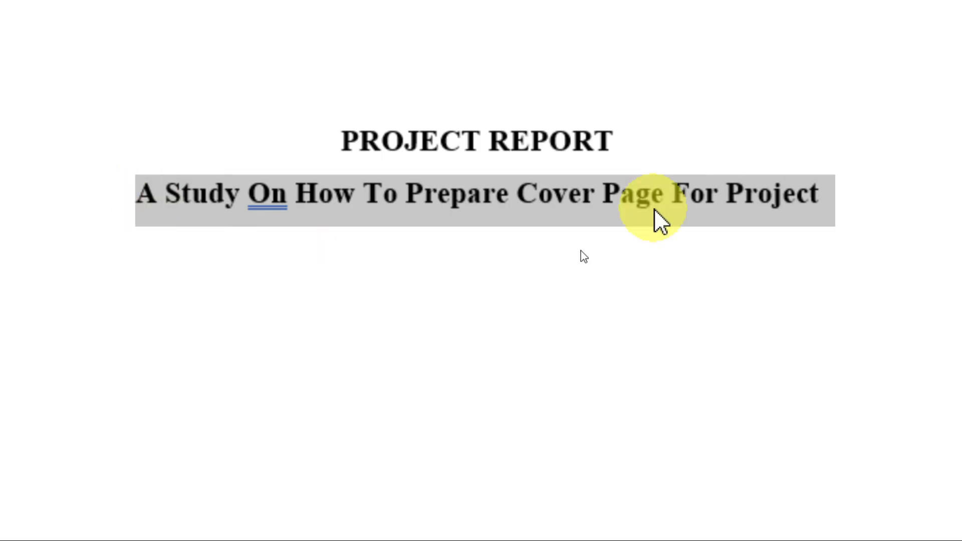
# Change the word "On" in the title line to lowercase "on"
pyautogui.click(272, 203)
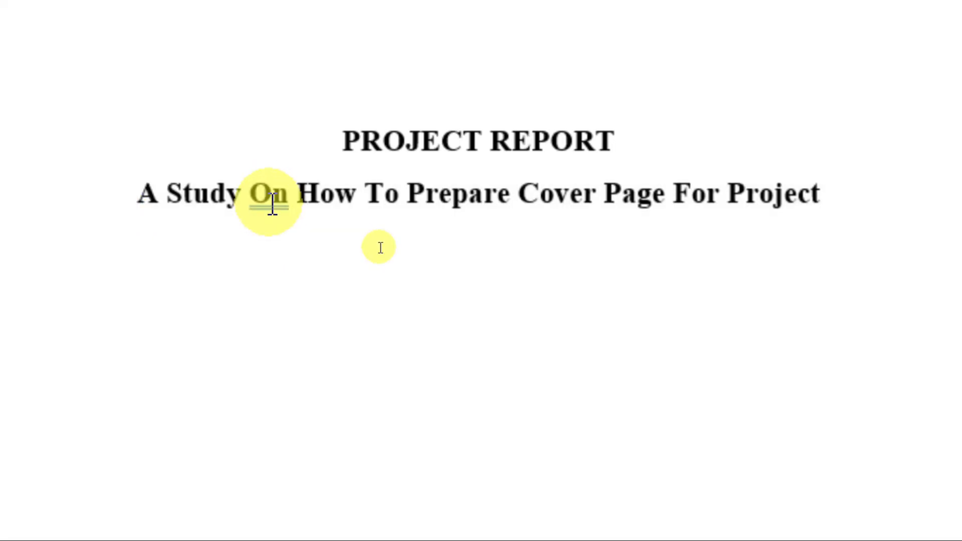
pyautogui.press('BackSpace')
pyautogui.write('o')
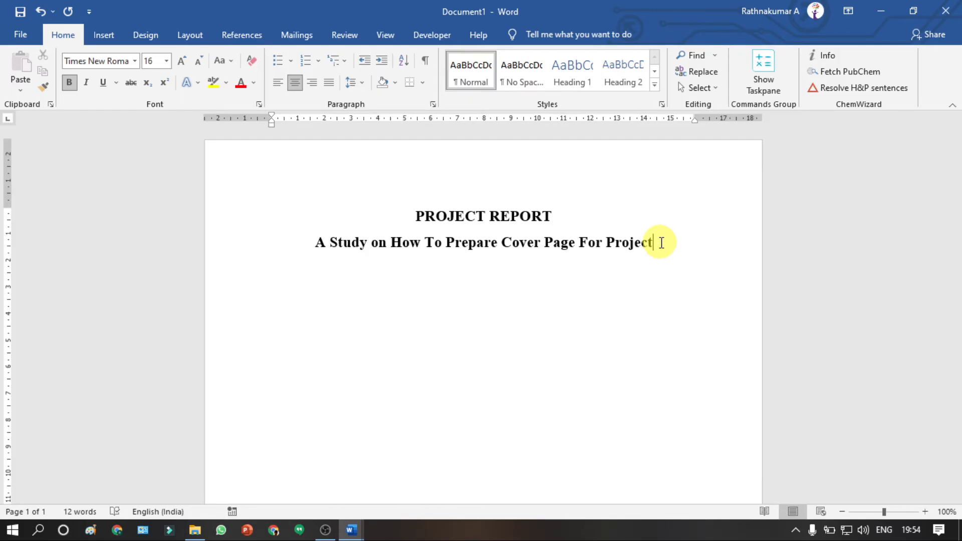
# Copy the sample document's lines from "Report submitted in partial fulfillment" through "ANNA UNIVERSITY" and paste them below the new document's title line
pyautogui.hotkey('alt', 'Tab')
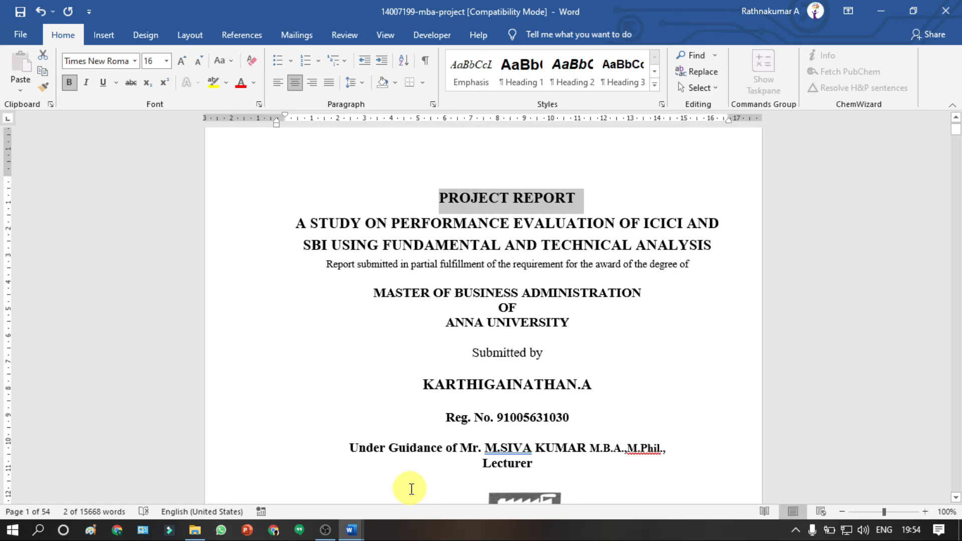
pyautogui.scroll(1, 369, 279)
pyautogui.moveTo(324, 310); pyautogui.dragTo(606, 369)
pyautogui.hotkey('ctrl', 'c')
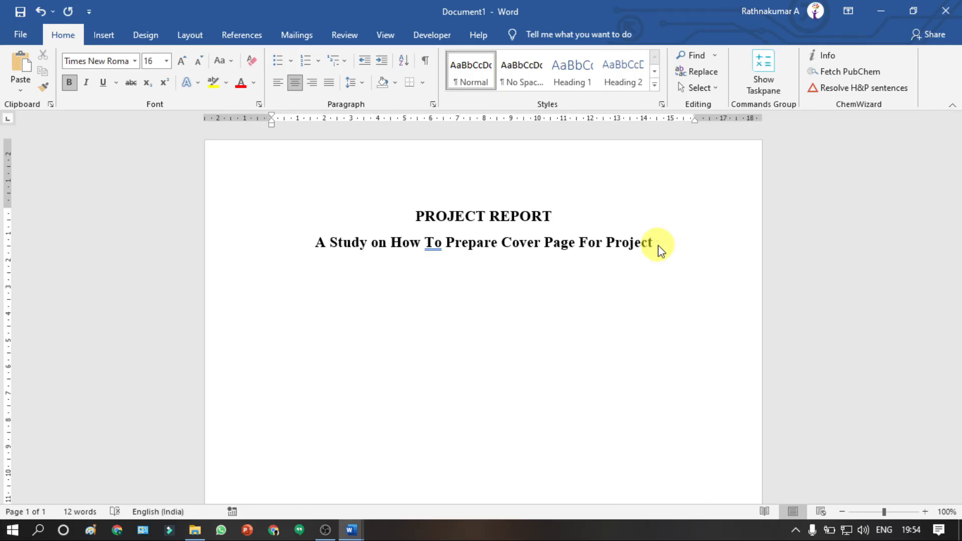
pyautogui.hotkey('ctrl', 'v')
# Replace "To" and "For" in the title line with the suggested lowercase "to" and "for"
pyautogui.click(440, 240)
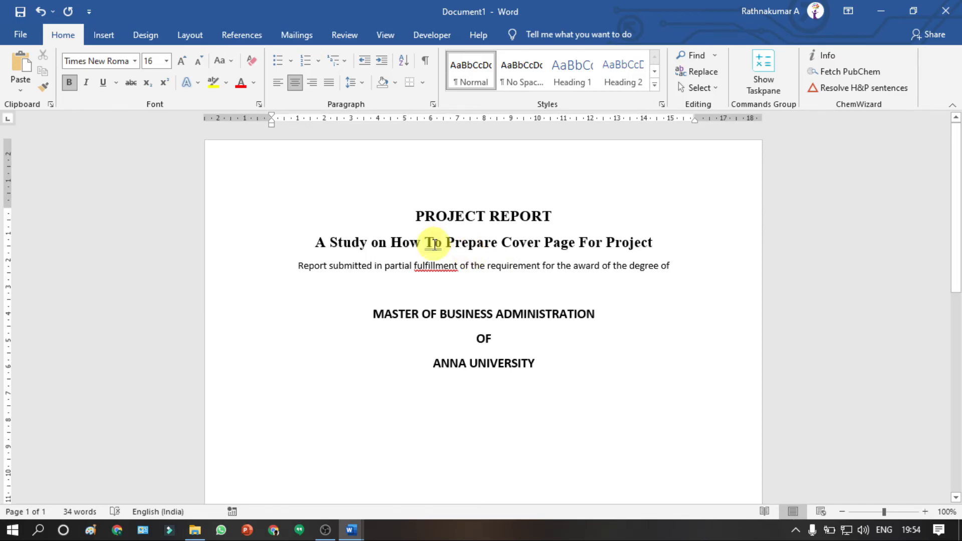
pyautogui.rightClick(433, 243)
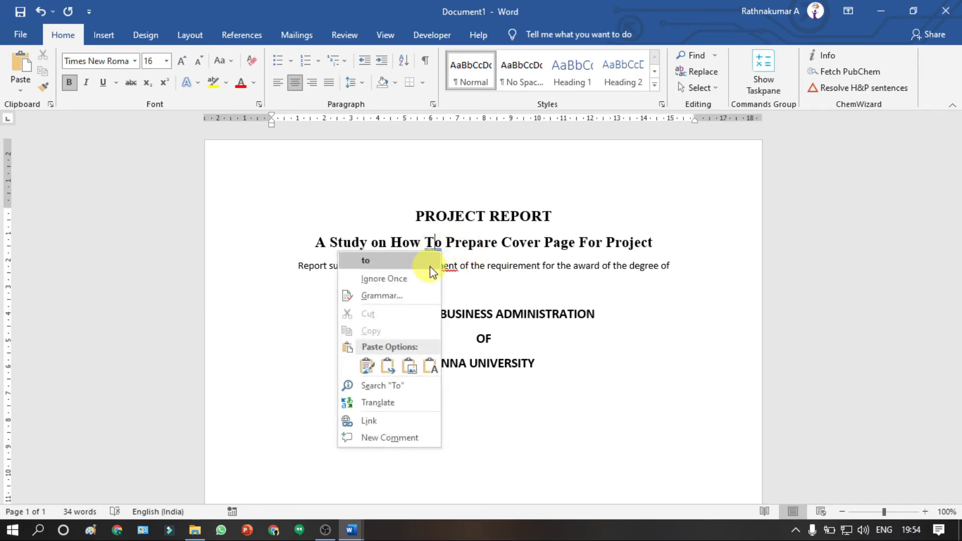
pyautogui.click(430, 266)
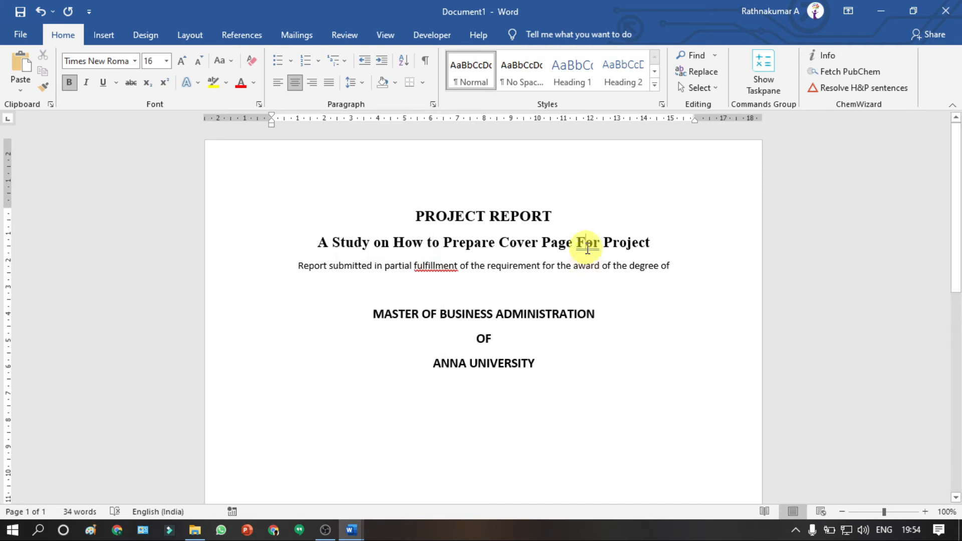
pyautogui.rightClick(587, 249)
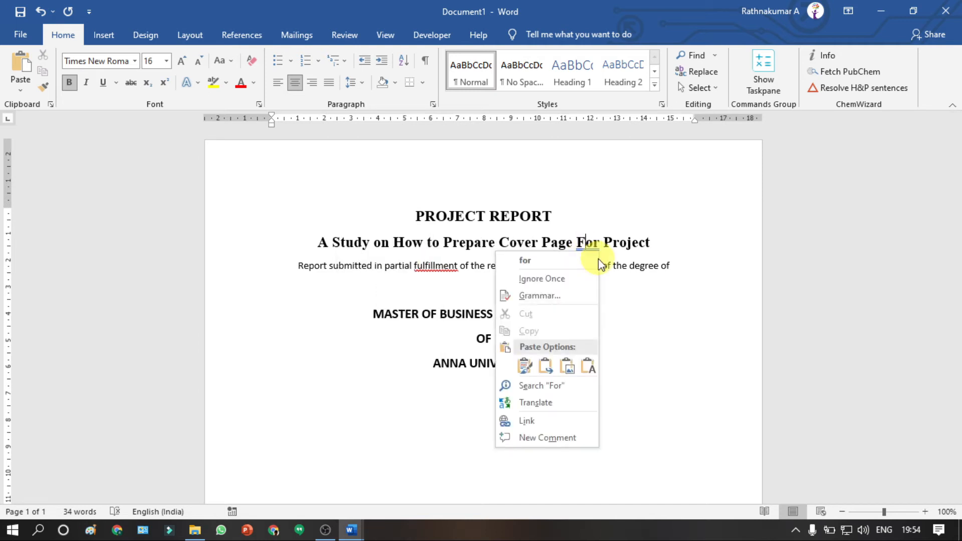
pyautogui.click(560, 260)
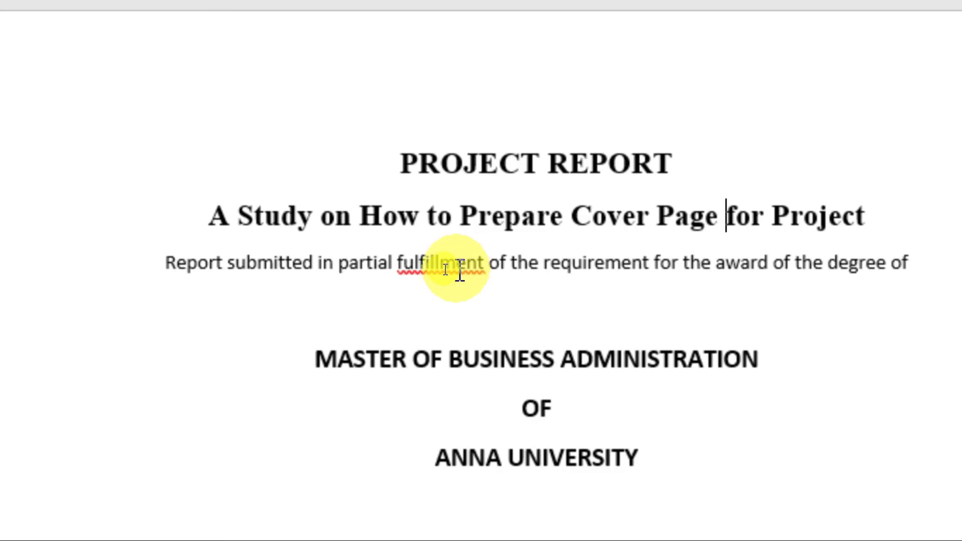
# Correct "fulfillment" in the pasted submission line to the suggested spelling "fulfilment"
pyautogui.click(444, 270)
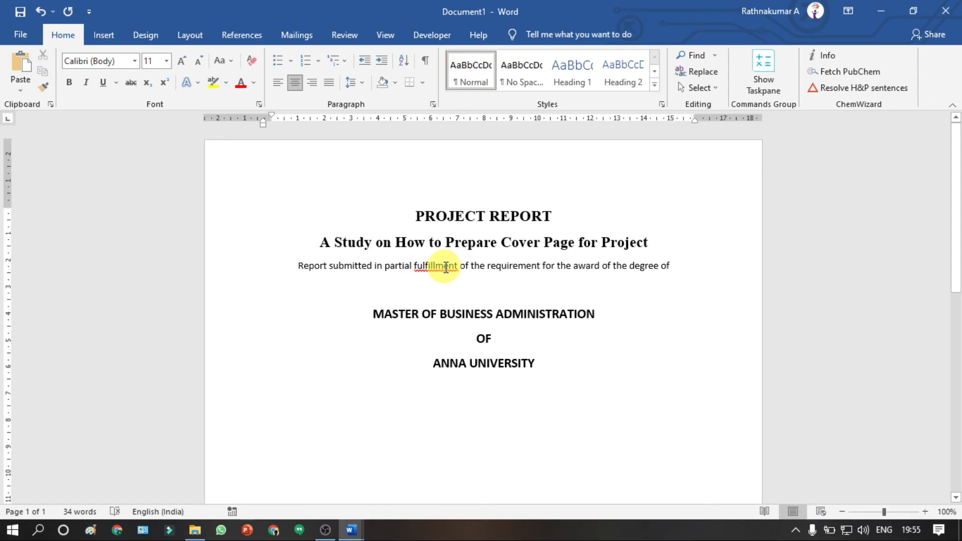
pyautogui.rightClick(461, 267)
pyautogui.click(437, 280)
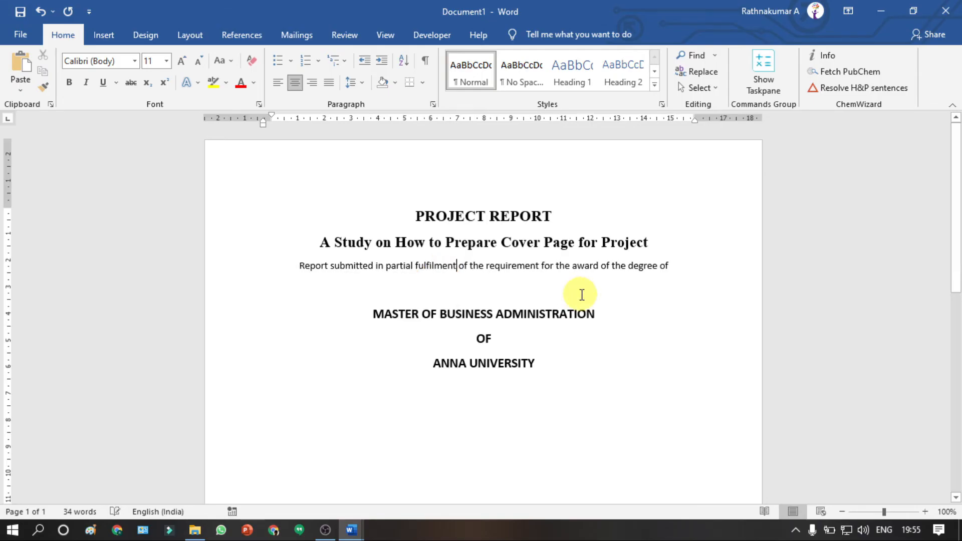
# Retype the word "of" ending the submission line and delete the blank line above "MASTER OF BUSINESS ADMINISTRATION"
pyautogui.click(582, 295)
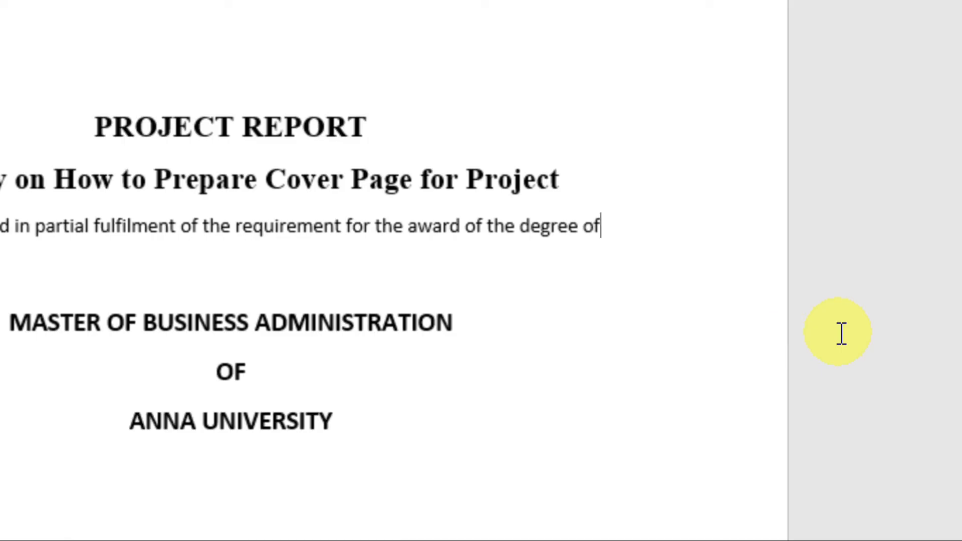
pyautogui.press('BackSpace')
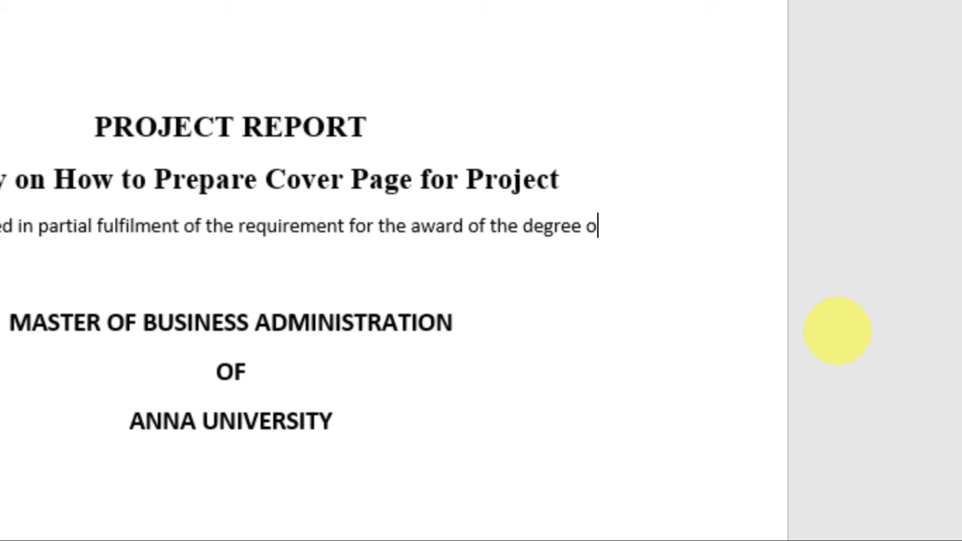
pyautogui.write('f')
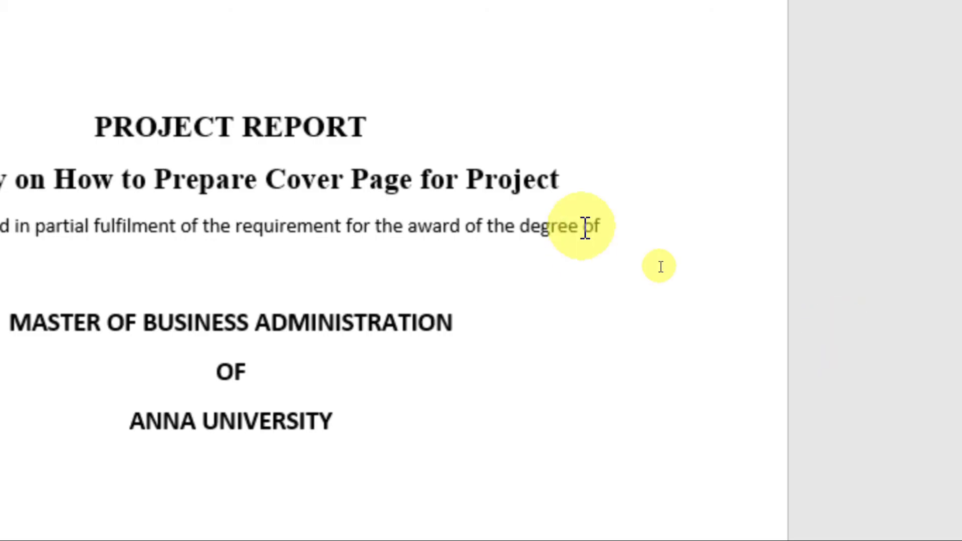
pyautogui.click(584, 226)
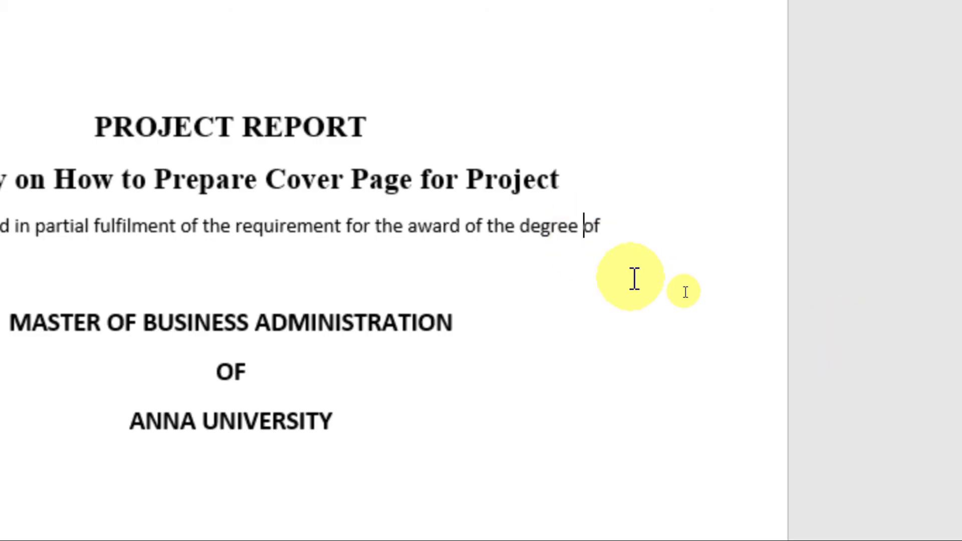
pyautogui.press('Delete')
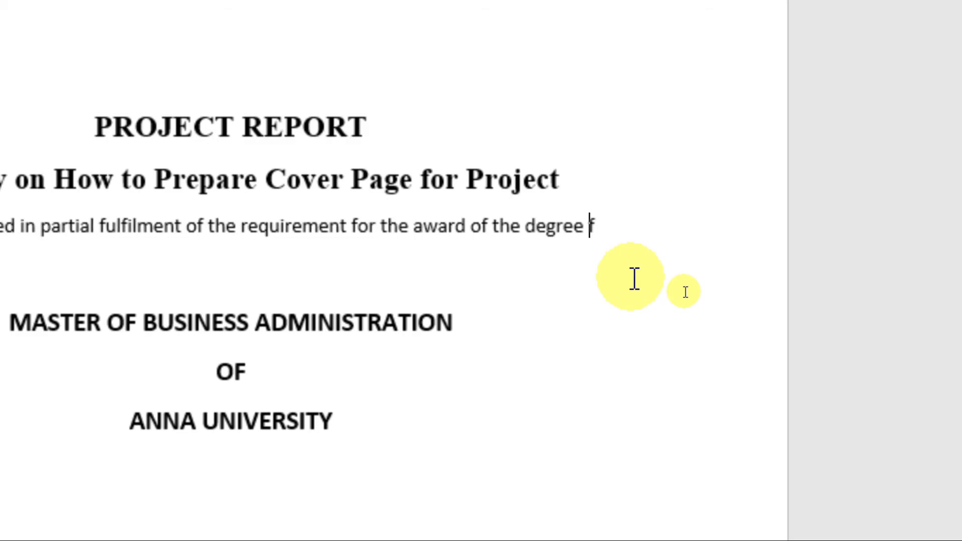
pyautogui.press('Delete')
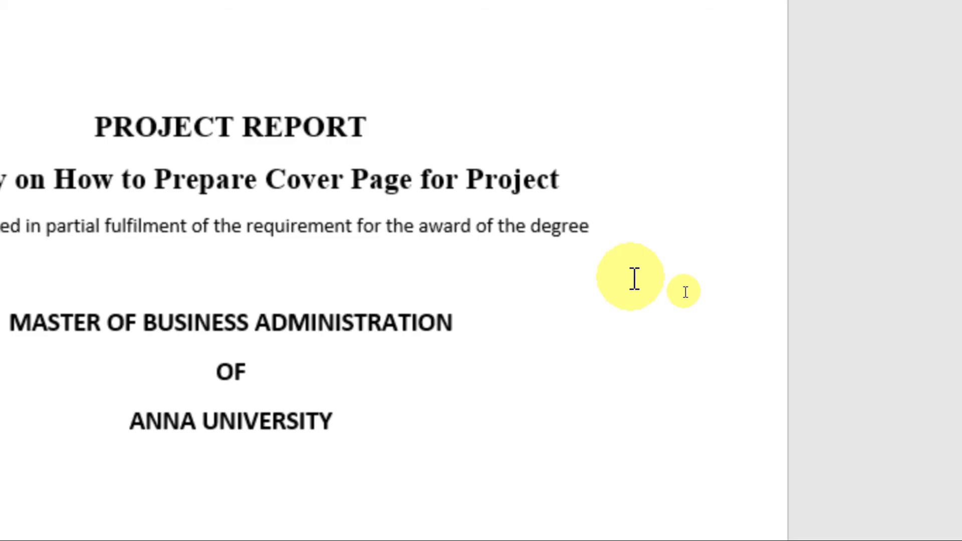
pyautogui.write('of')
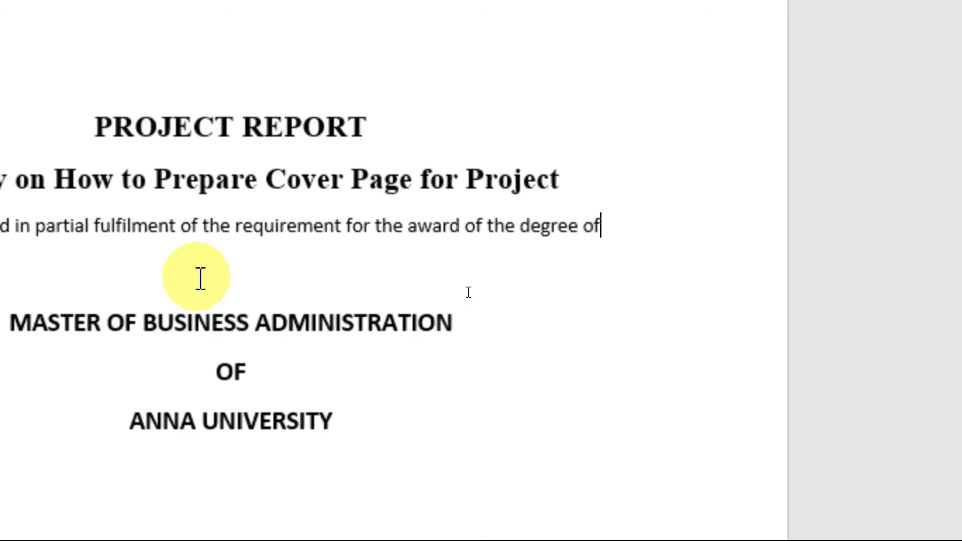
pyautogui.press('Delete')
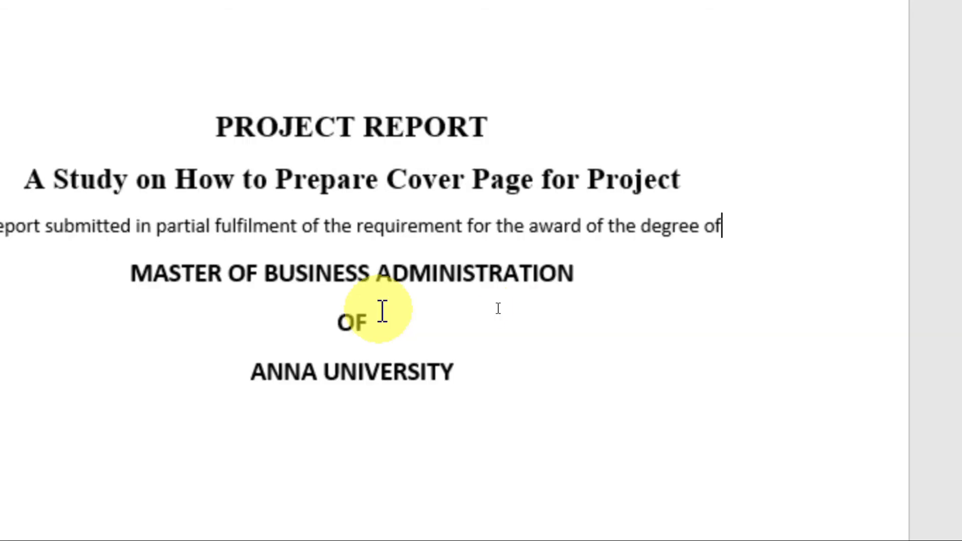
# Format all the cover page text from "PROJECT REPORT" through "ANNA UNIVERSITY" in Times New Roman, size 14
pyautogui.moveTo(547, 346); pyautogui.dragTo(425, 222)
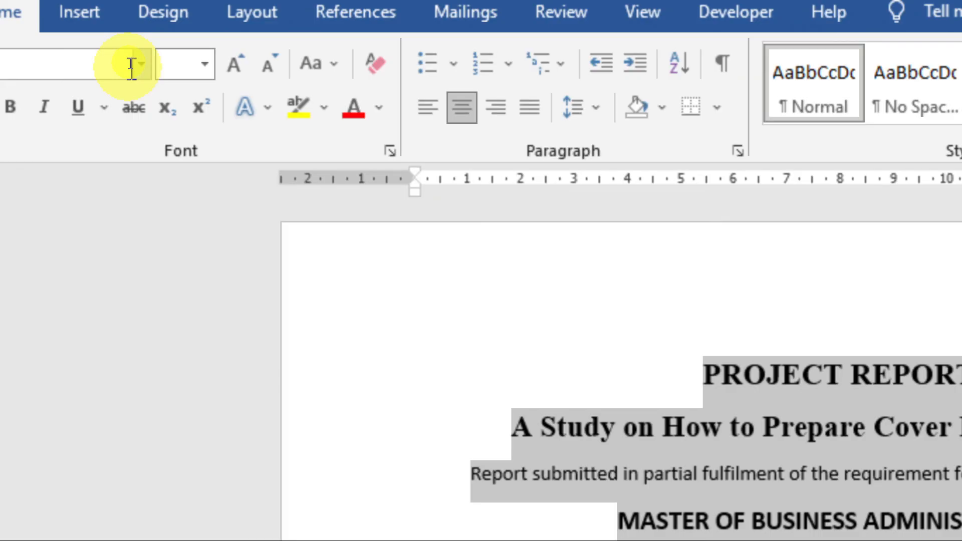
pyautogui.click(137, 64)
pyautogui.write('Times New Roman')
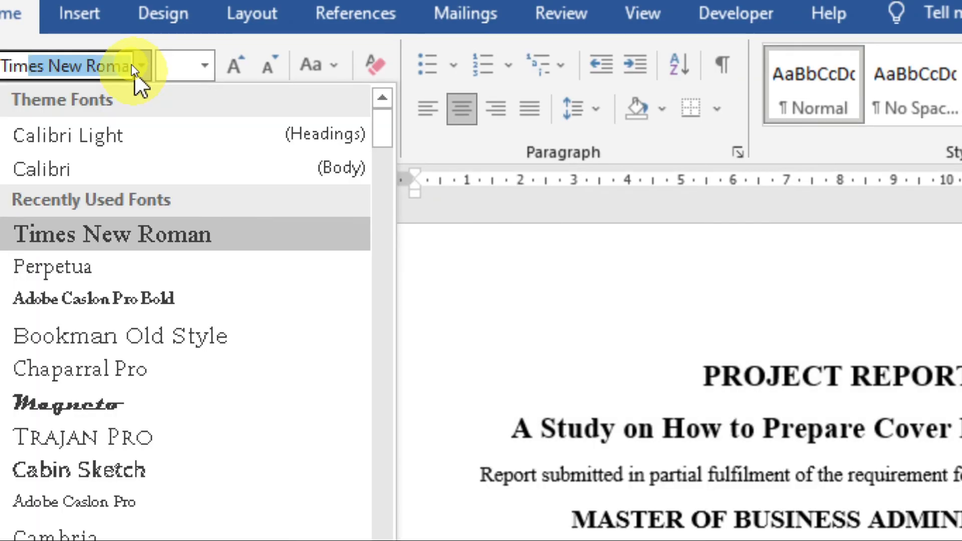
pyautogui.press('Return')
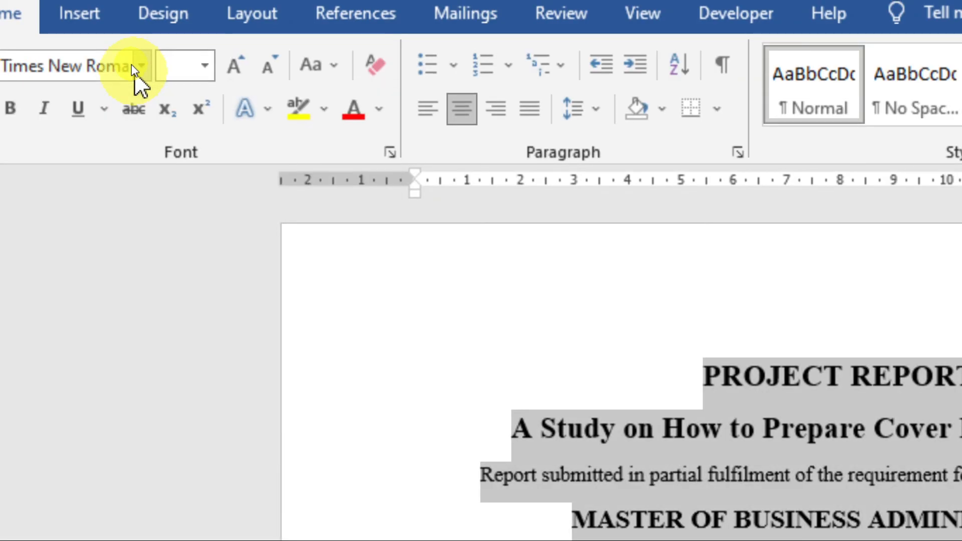
pyautogui.click(200, 64)
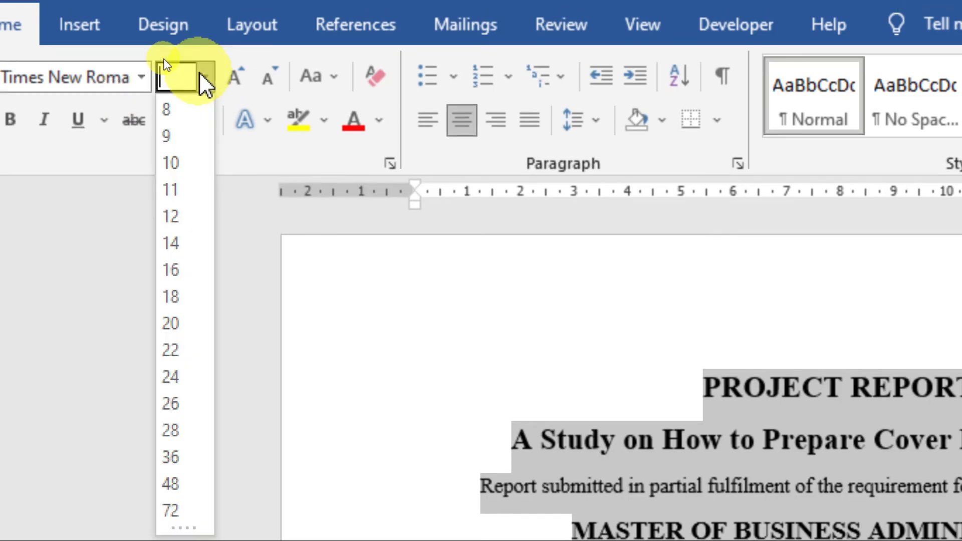
pyautogui.click(173, 245)
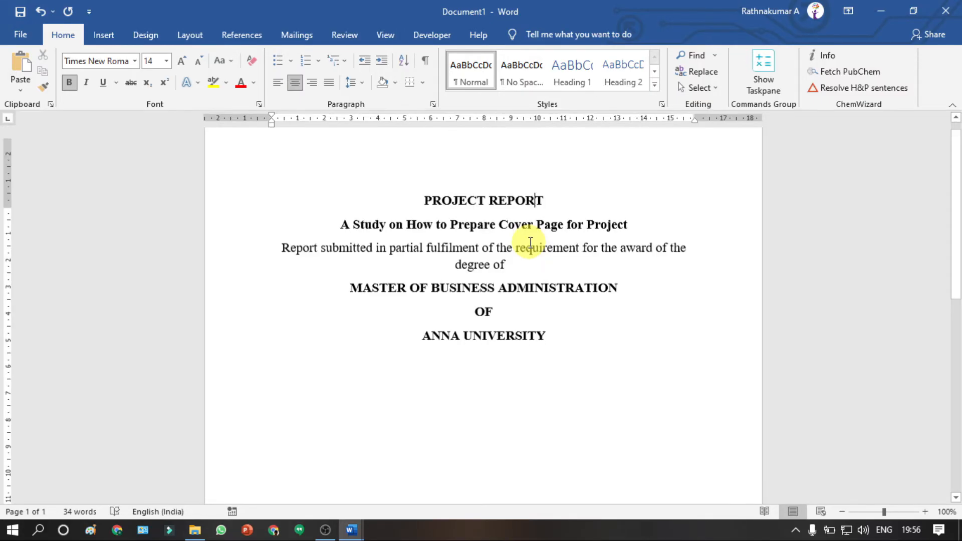
# Copy the sample document's lines from "Submitted by" through "Lecturer" and paste them below "ANNA UNIVERSITY" in the new document
pyautogui.scroll(1, 542, 301)
pyautogui.click(557, 350)
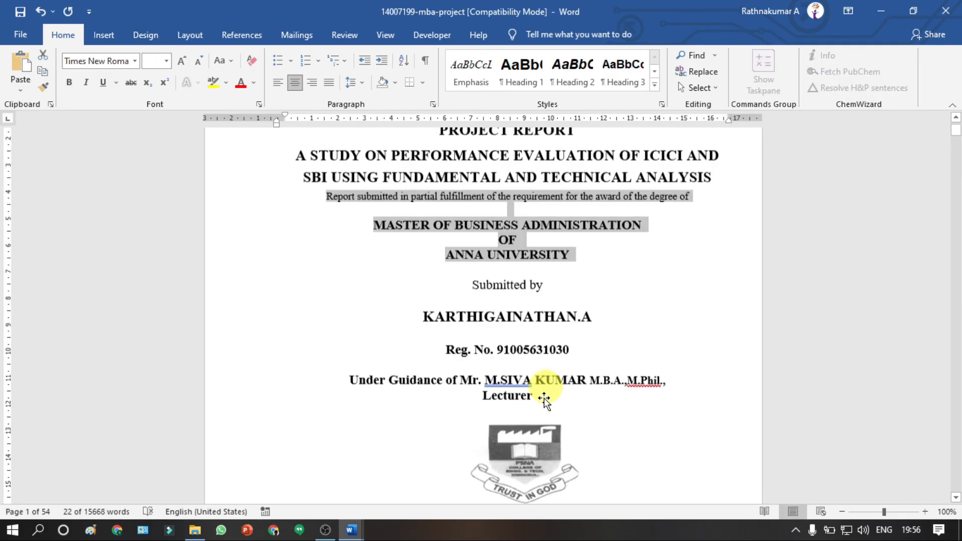
pyautogui.scroll(-3, 537, 391)
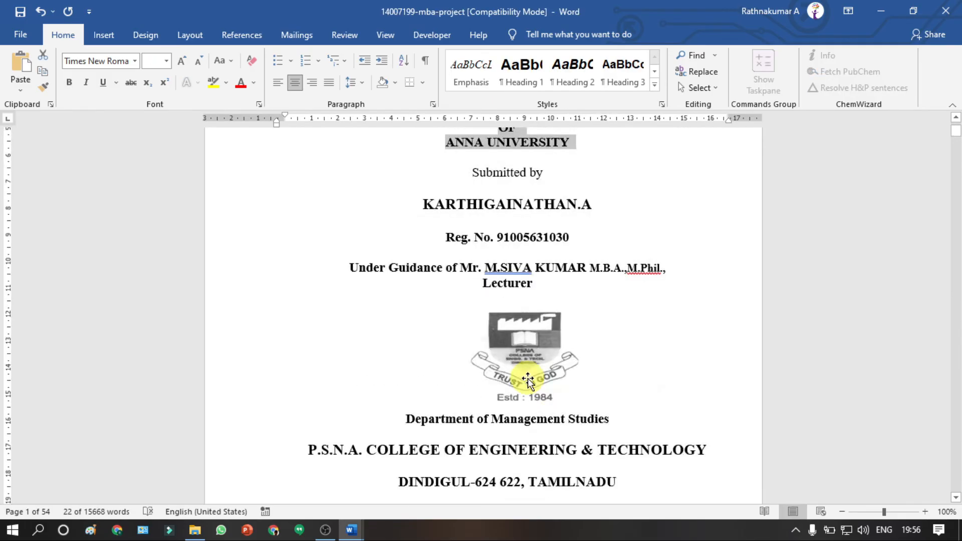
pyautogui.scroll(1, 524, 341)
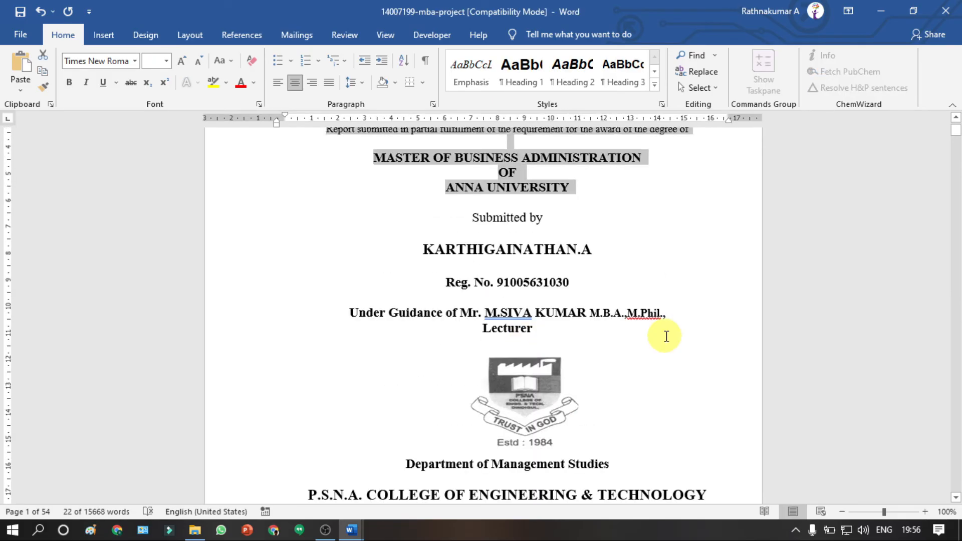
pyautogui.moveTo(470, 218); pyautogui.dragTo(472, 353)
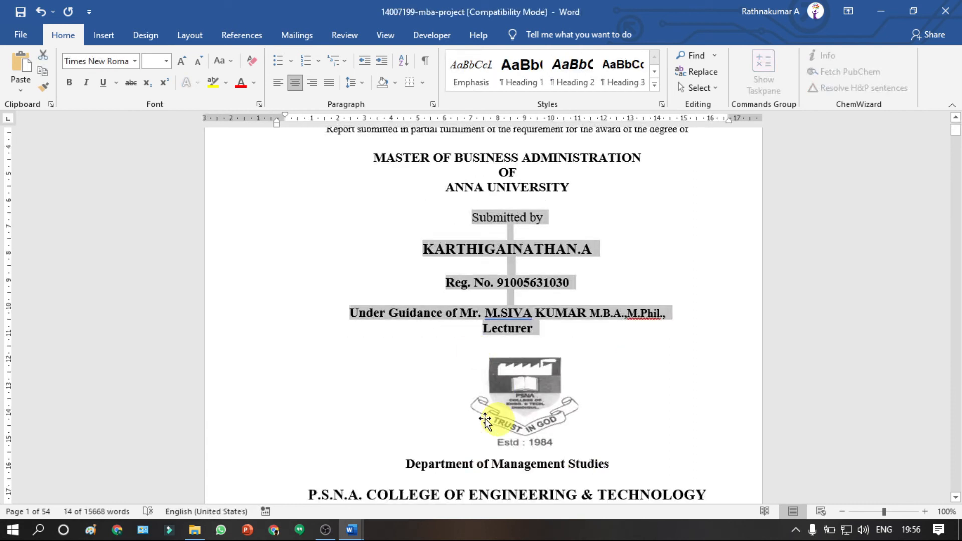
pyautogui.hotkey('alt', 'Tab')
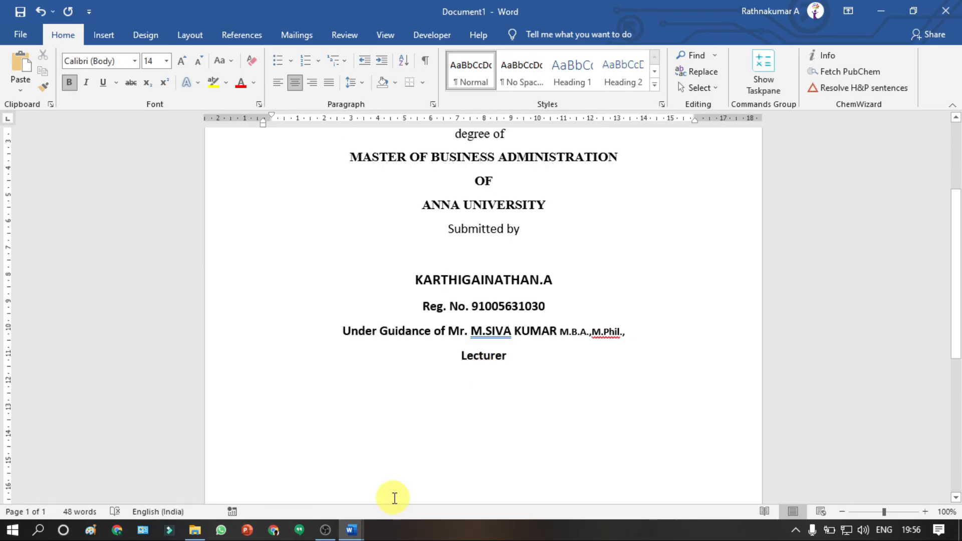
# Replace "ANNA" with "MS" in the university line so it reads "MS UNIVERSITY"
pyautogui.click(463, 205)
pyautogui.press('BackSpace')
pyautogui.press('BackSpace')
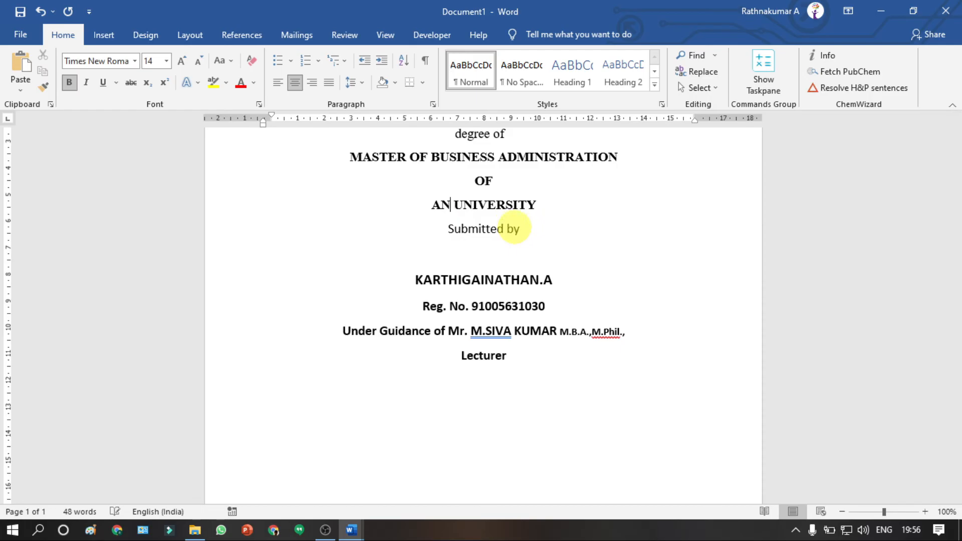
pyautogui.press('BackSpace')
pyautogui.press('BackSpace')
pyautogui.write('MS')
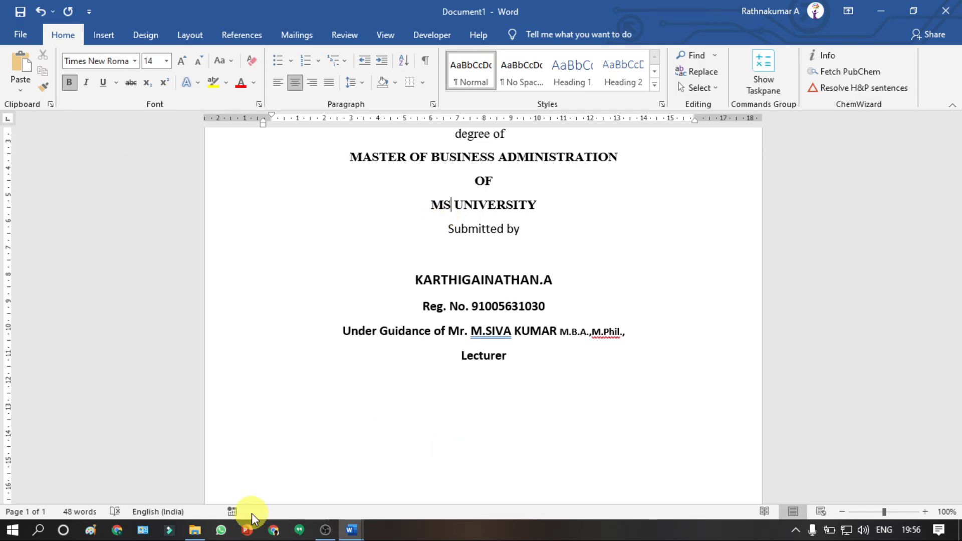
# Copy the university logo banner from the msuniv.ac.in page in Chrome and paste it below the "Lecturer" line in Word
pyautogui.click(273, 530)
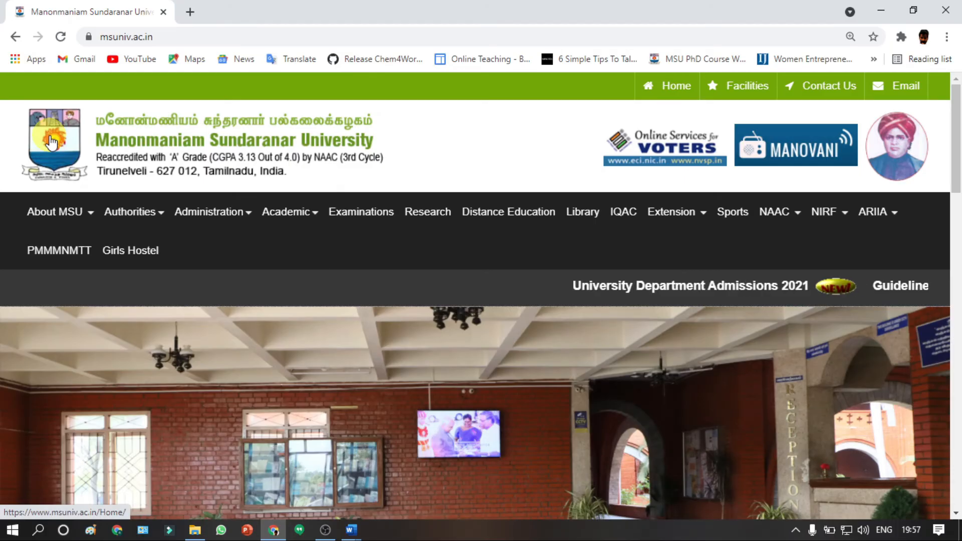
pyautogui.rightClick(50, 137)
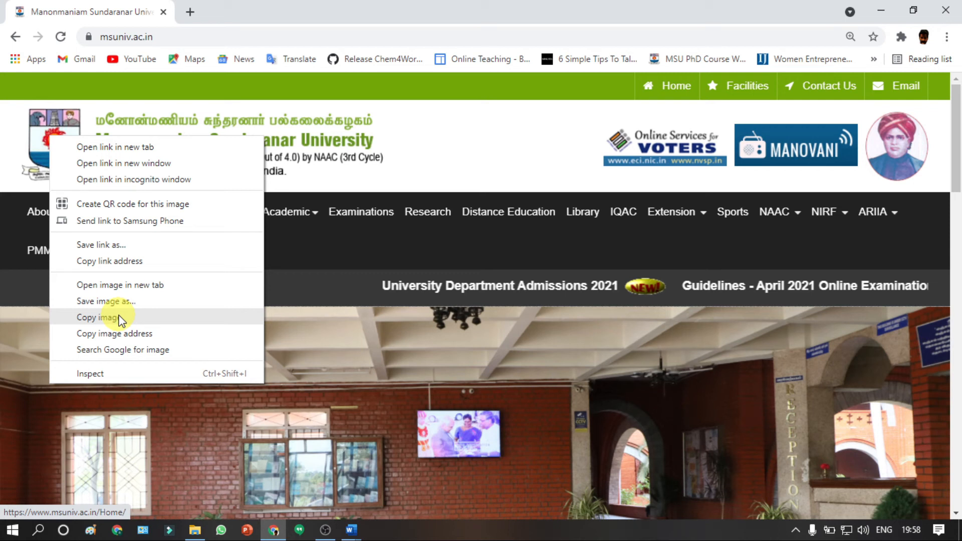
pyautogui.click(122, 321)
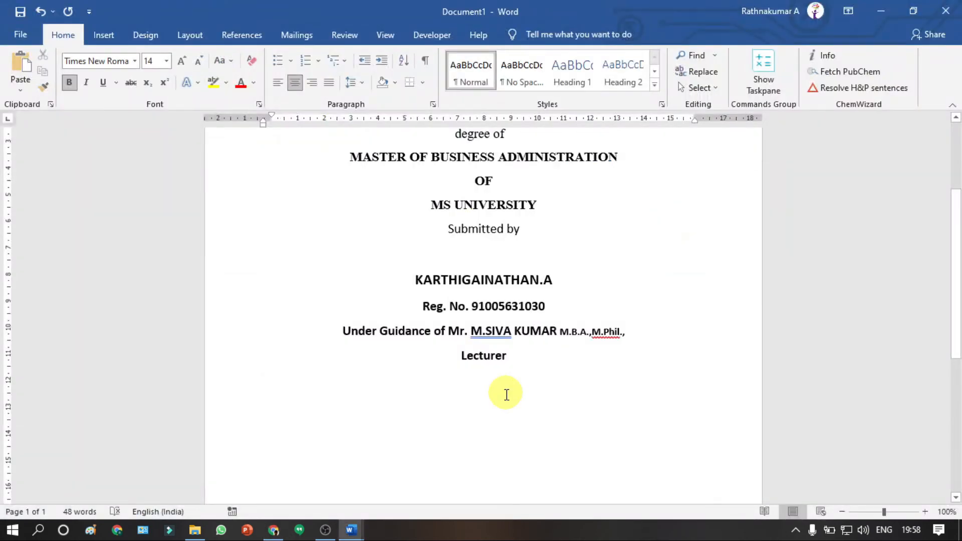
pyautogui.click(506, 395)
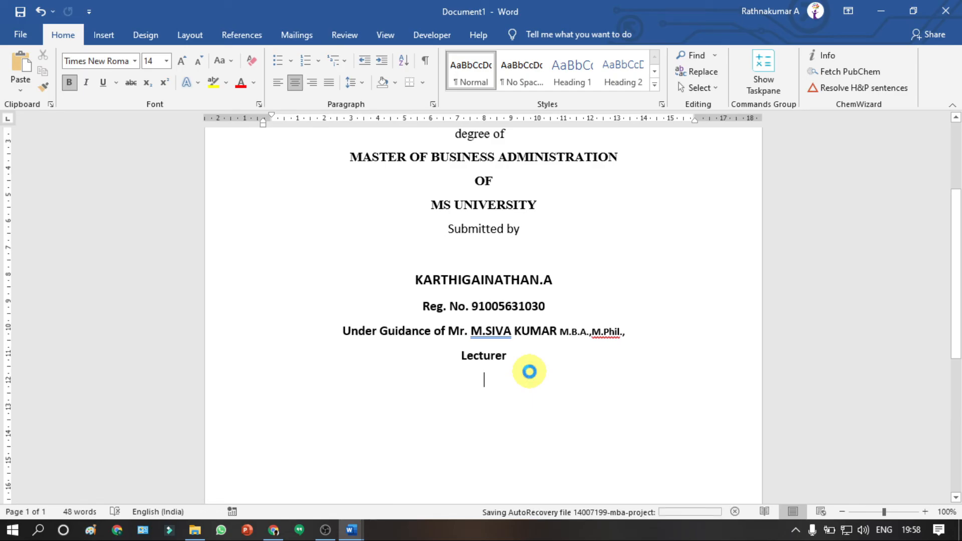
pyautogui.hotkey('ctrl', 'v')
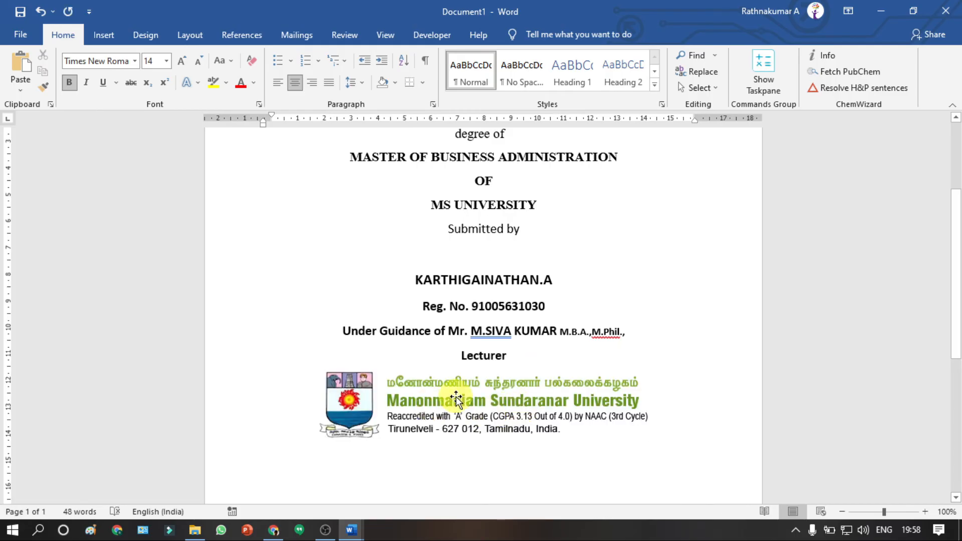
pyautogui.click(457, 398)
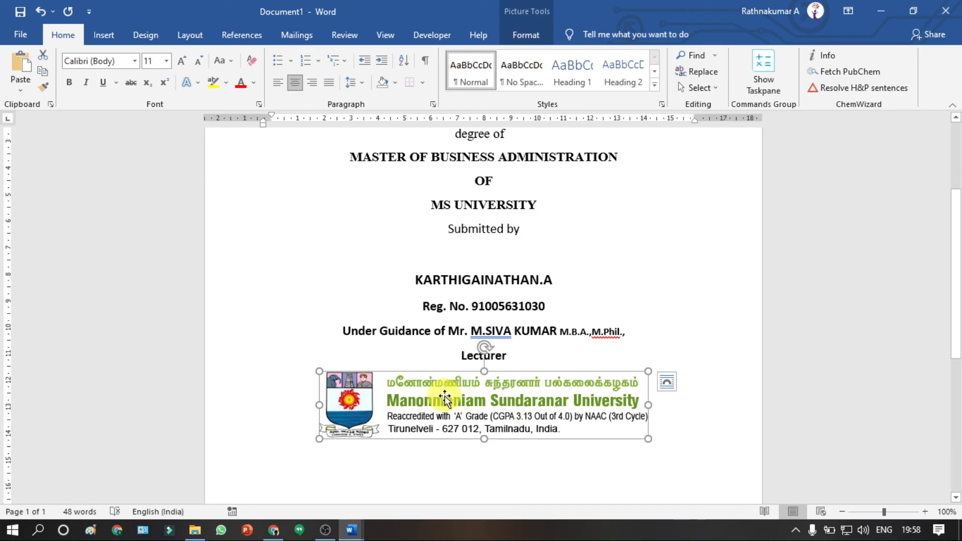
# Take a screen snip of only the university crest on the Chrome page and paste it below the banner in Word
pyautogui.hotkey('alt', 'Tab')
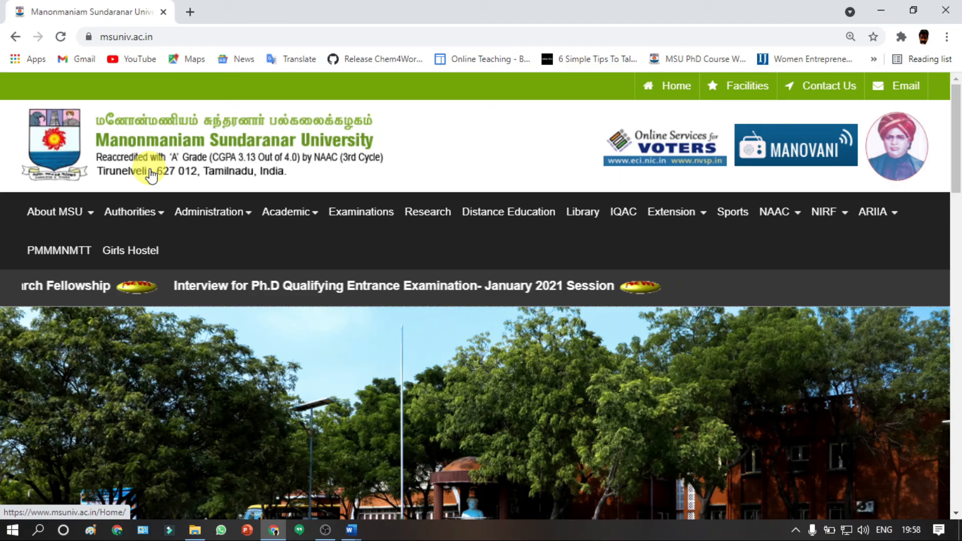
pyautogui.press('super+shift+s')
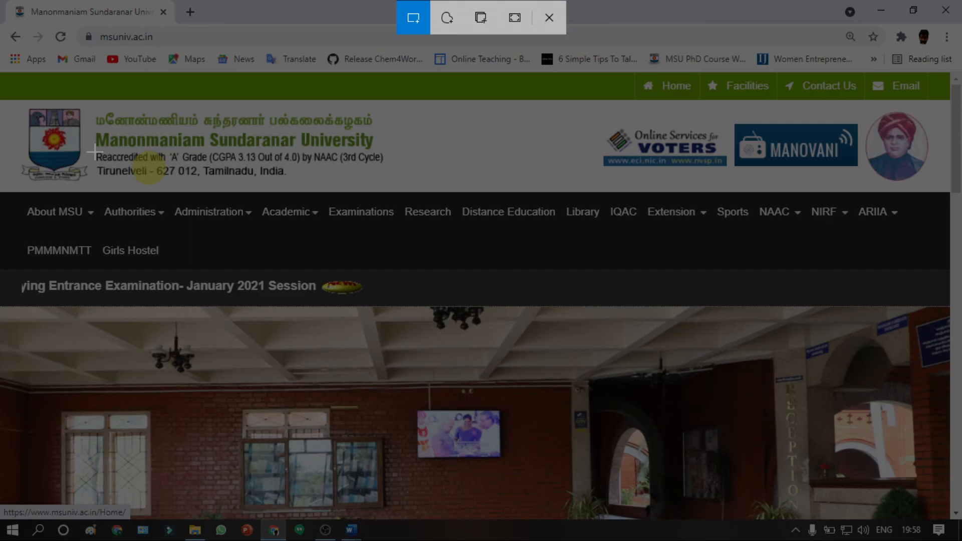
pyautogui.moveTo(94, 152); pyautogui.dragTo(510, 311)
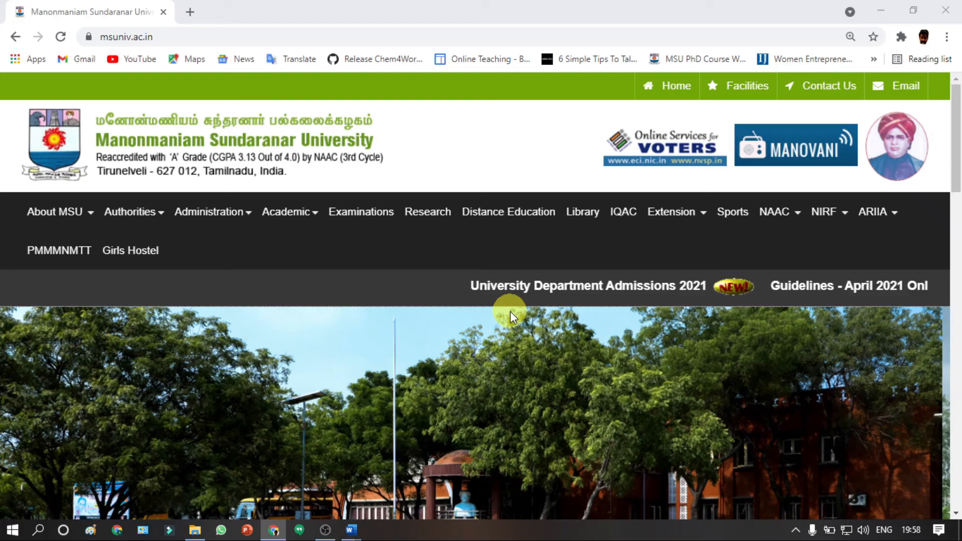
pyautogui.click(878, 14)
pyautogui.hotkey('ctrl', 'v')
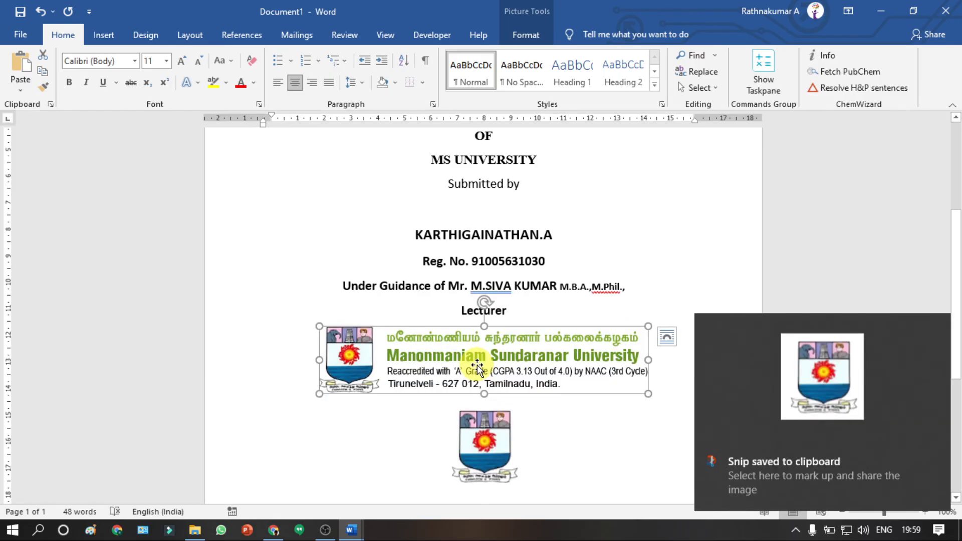
pyautogui.click(606, 442)
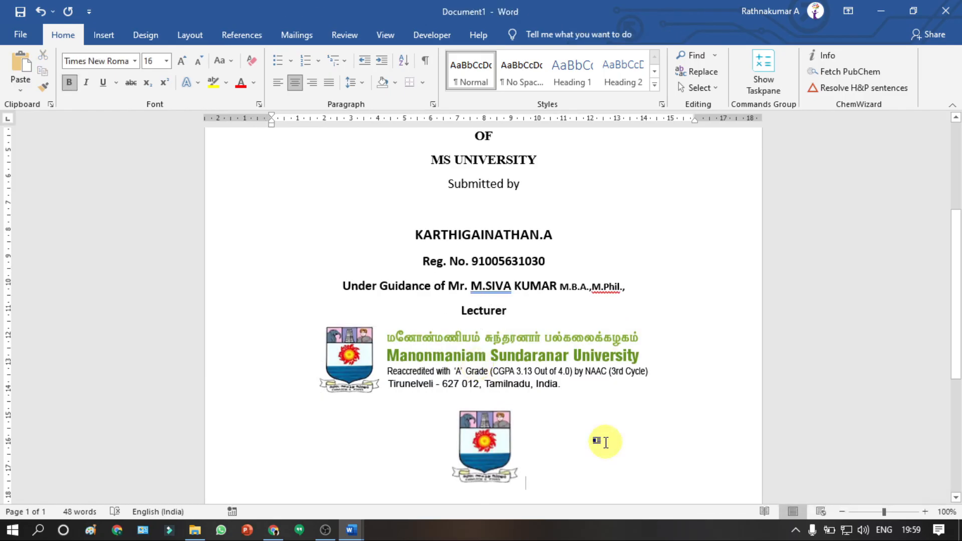
# Crop the pasted university banner picture down to just the crest
pyautogui.click(445, 344)
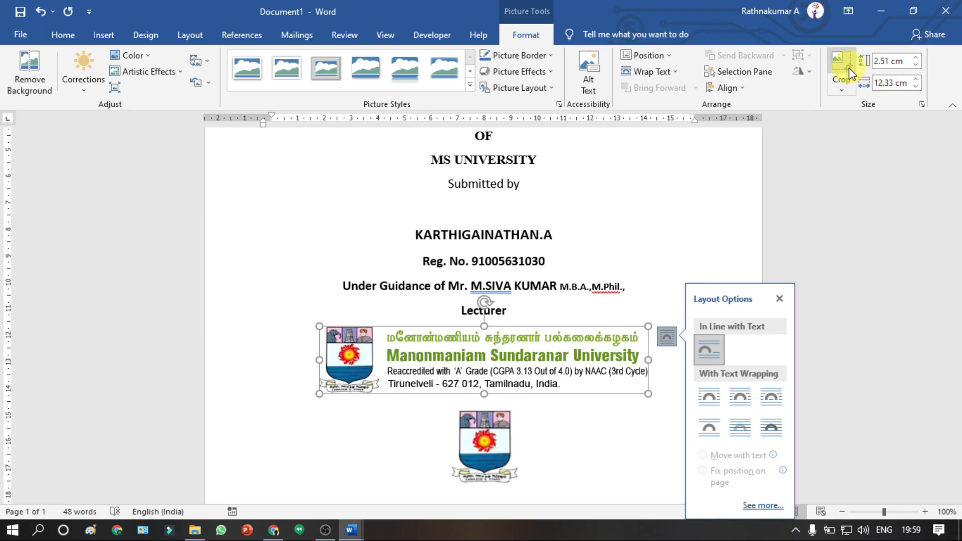
pyautogui.click(849, 68)
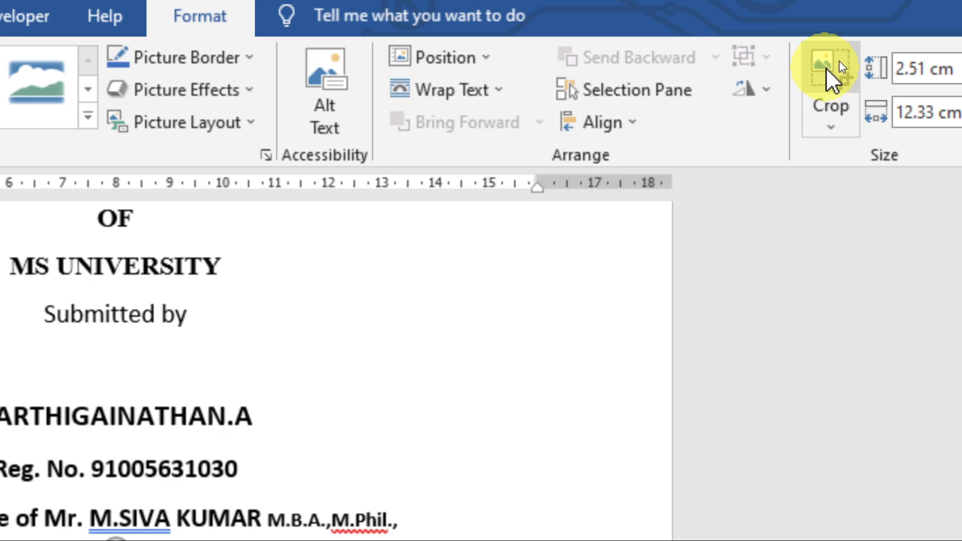
pyautogui.moveTo(356, 427); pyautogui.dragTo(163, 453)
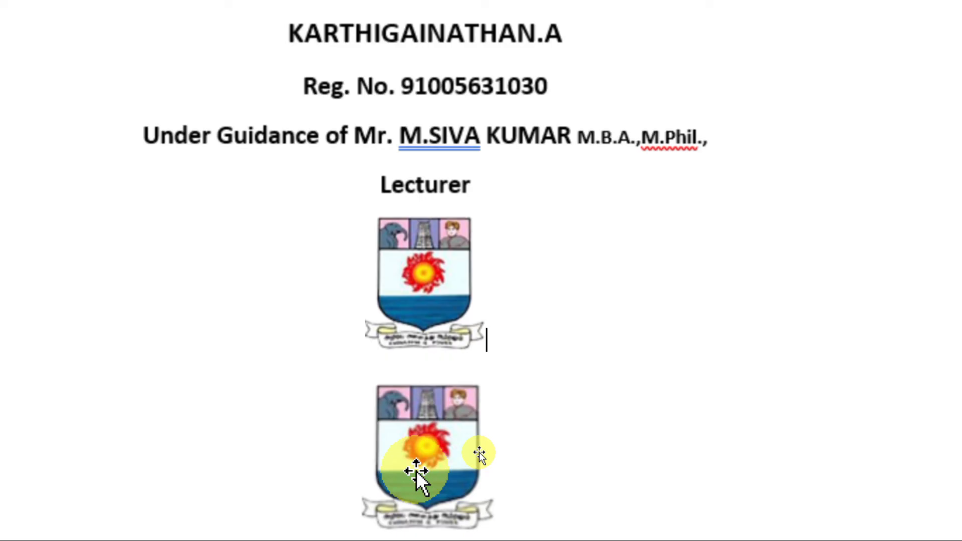
# Insert a space after the initial in the guide's name on the "Under Guidance of" line
pyautogui.scroll(2, 492, 373)
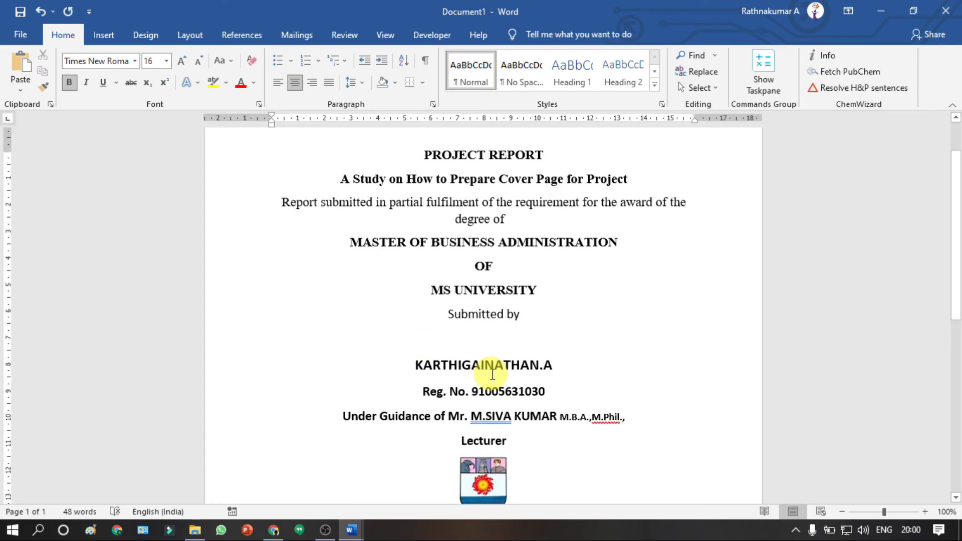
pyautogui.scroll(1, 492, 374)
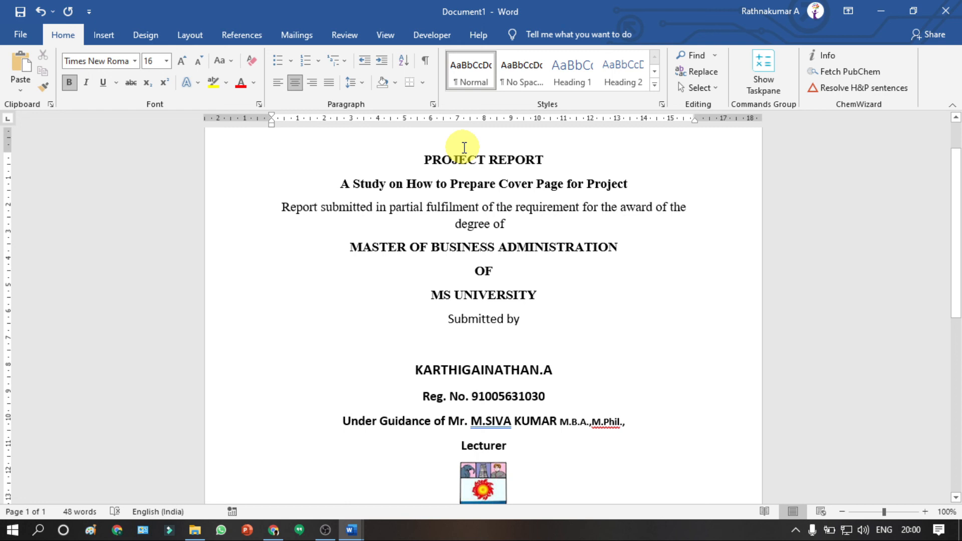
pyautogui.click(489, 427)
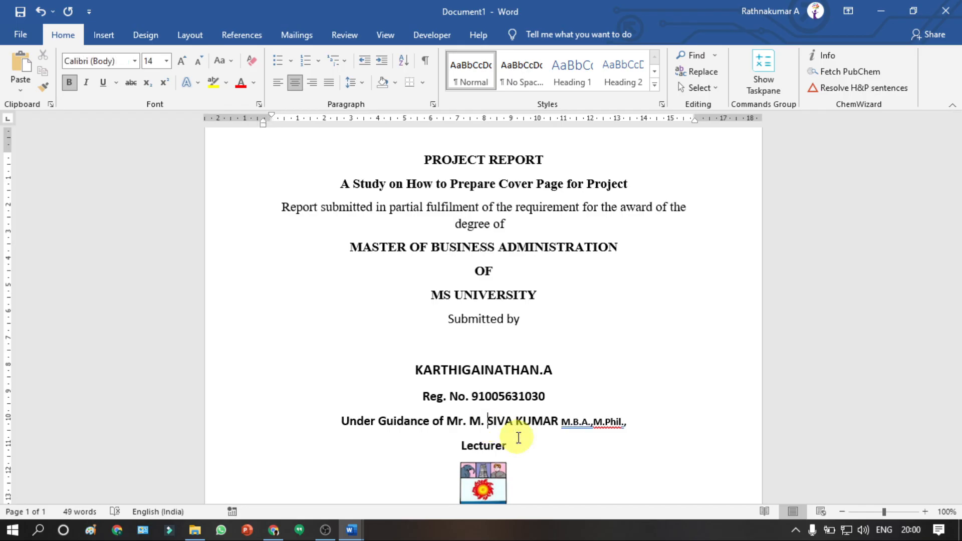